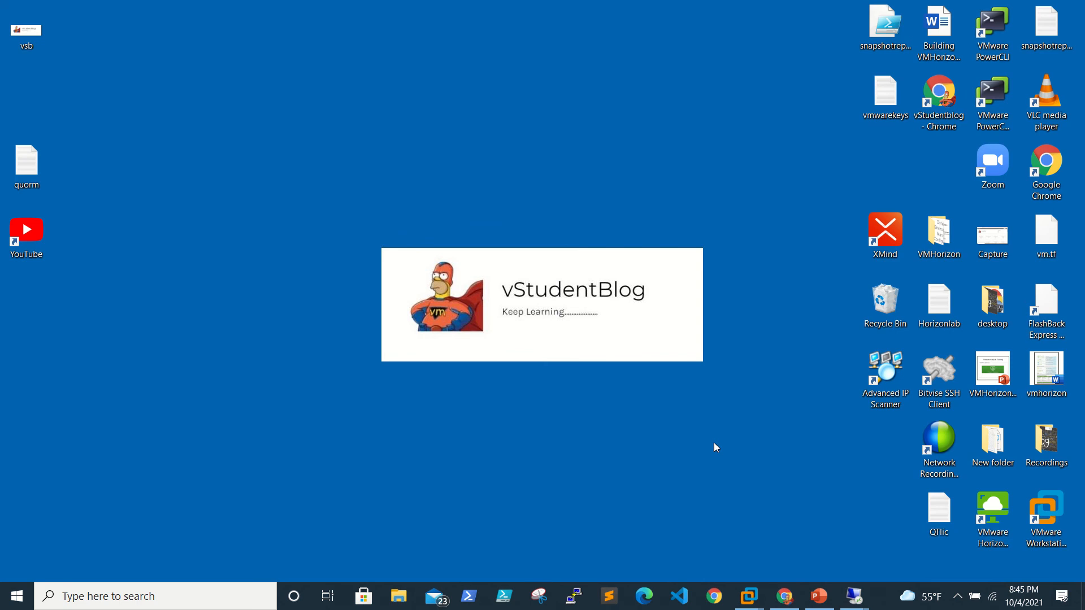
# Switch to the 192.168.0.45 remote desktop session and create a folder named DEM-Config on the Data (E:) drive.
pyautogui.moveTo(849, 598)
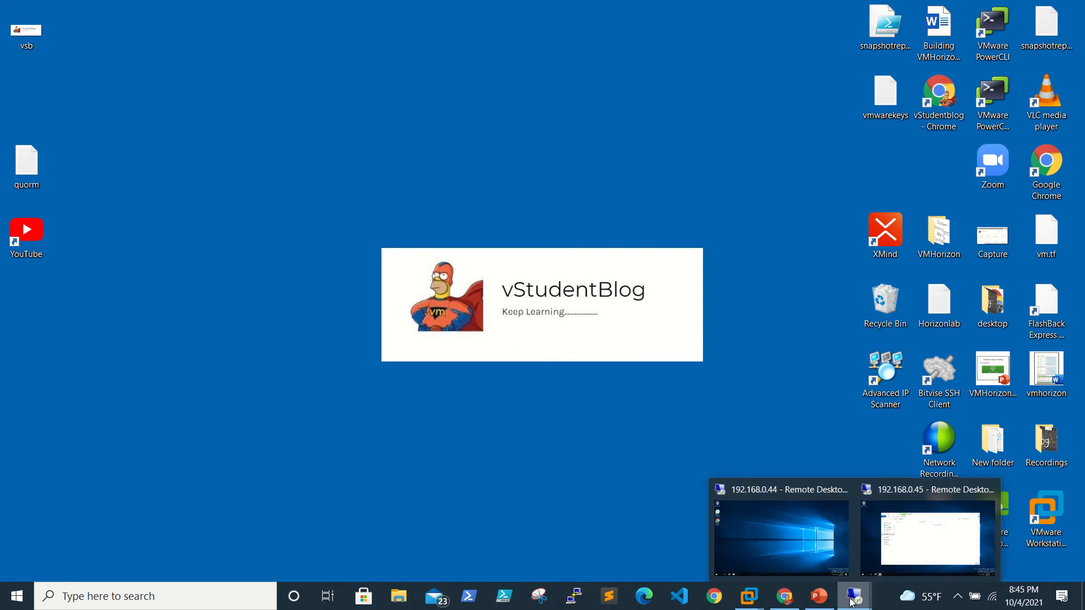
pyautogui.click(924, 557)
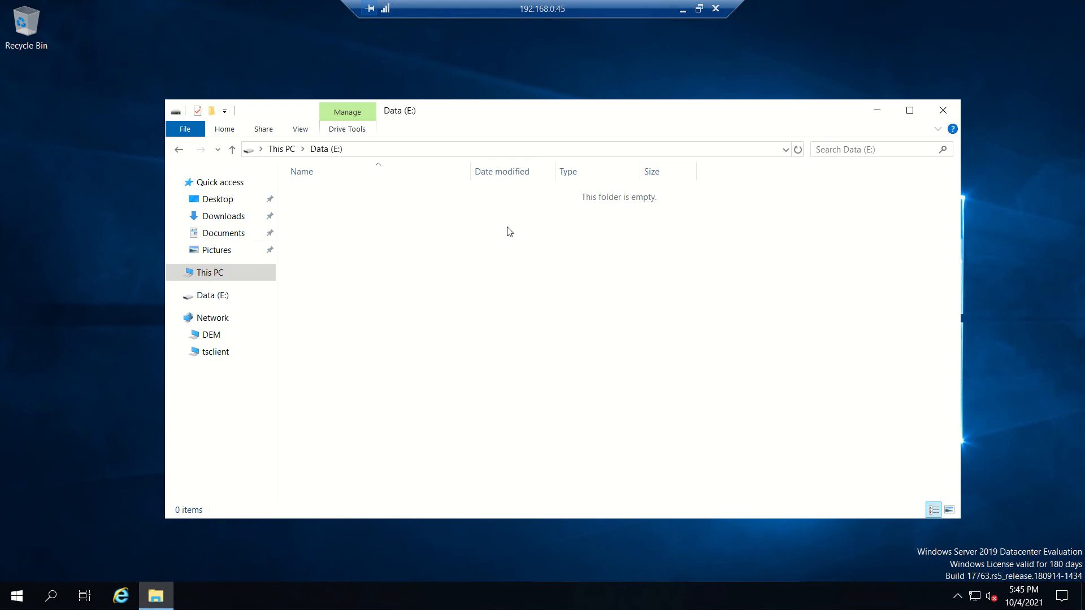
pyautogui.rightClick(378, 257)
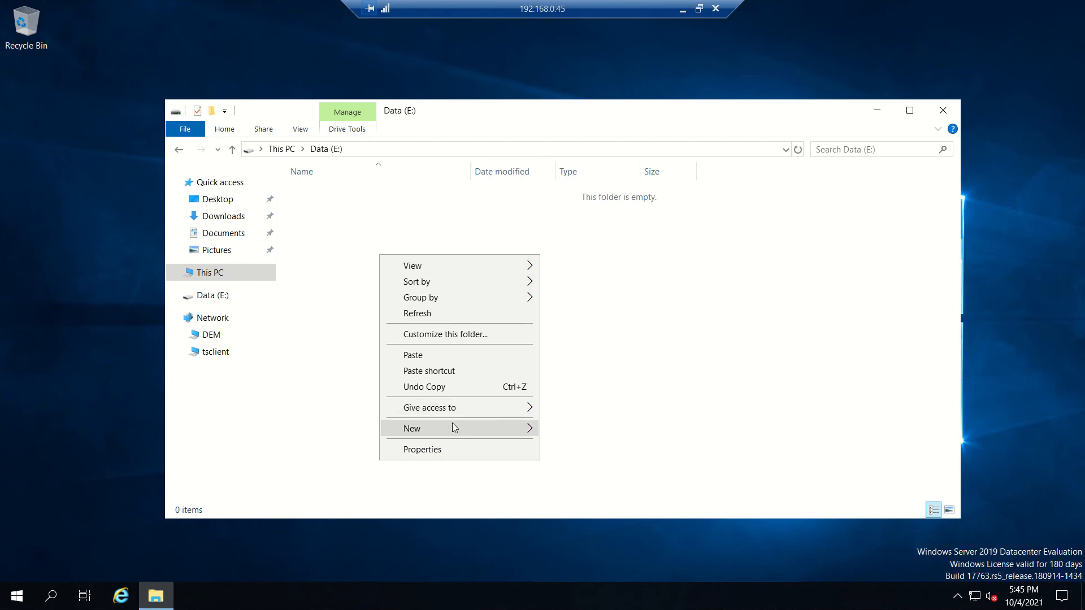
pyautogui.moveTo(452, 428)
pyautogui.click(562, 435)
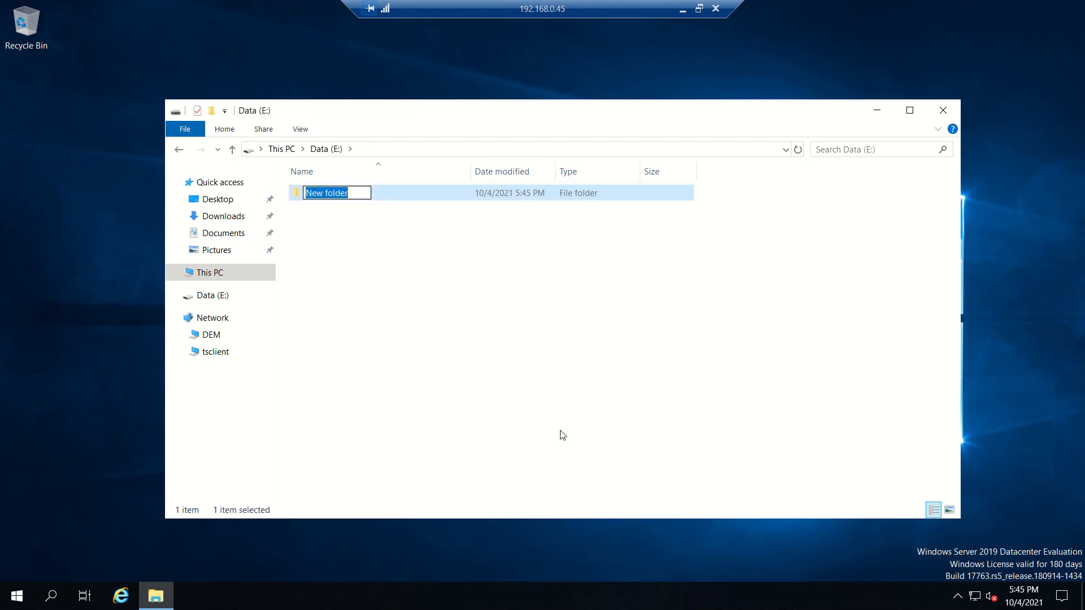
pyautogui.write('D')
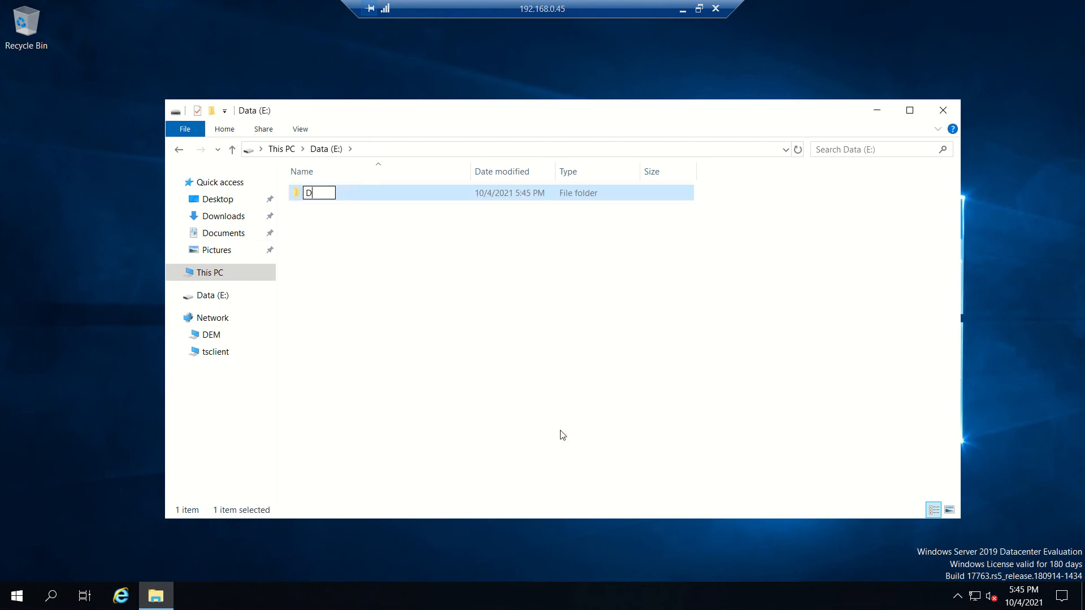
pyautogui.write('EM-Config')
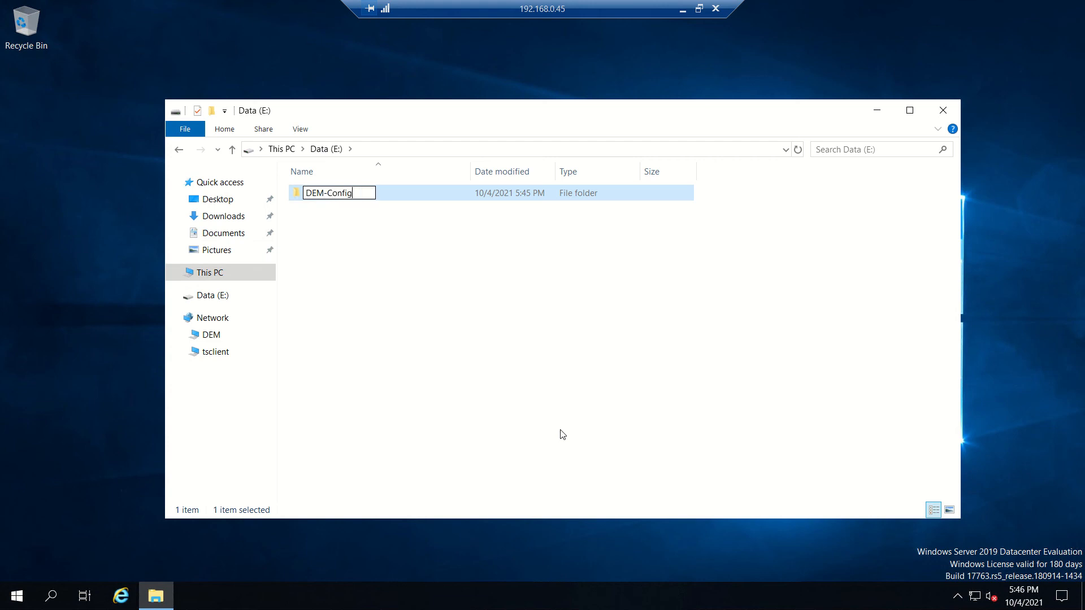
pyautogui.click(451, 339)
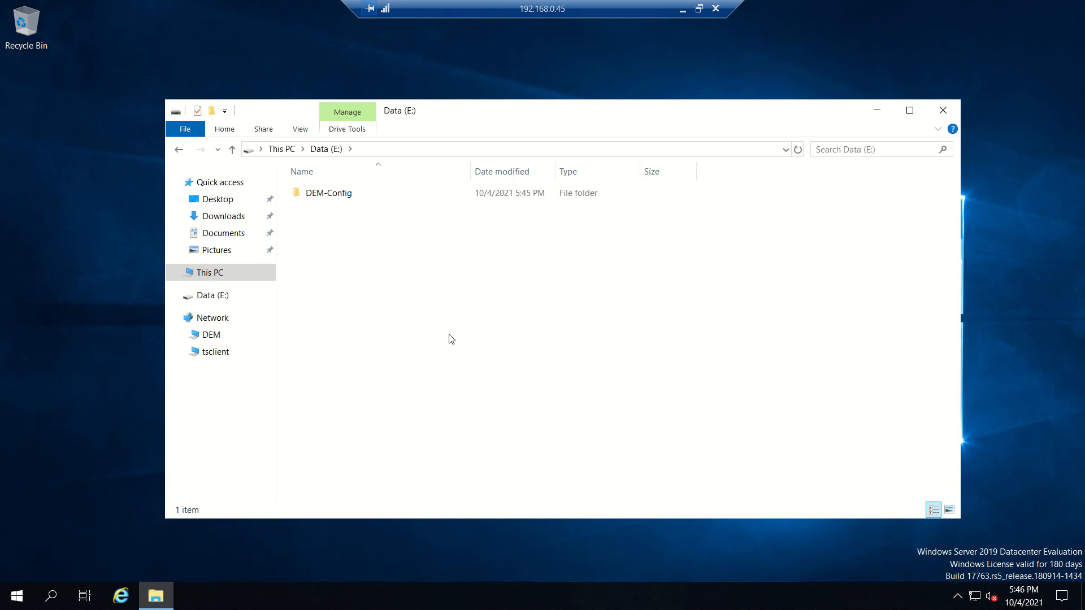
# Share the DEM-Config folder on the network from its properties, keeping the default people and permission levels.
pyautogui.rightClick(305, 195)
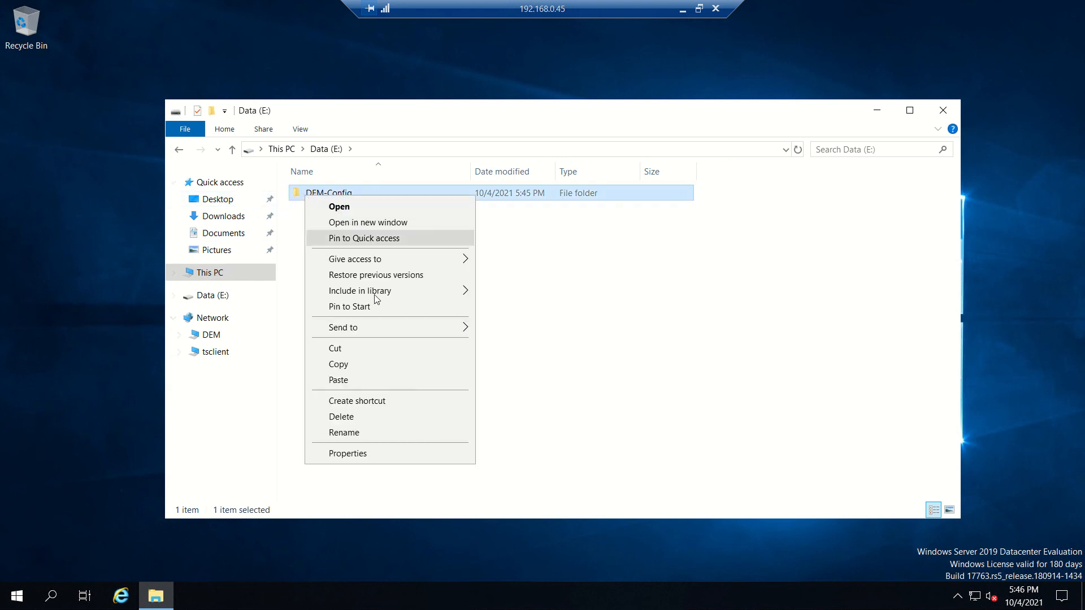
pyautogui.click(396, 452)
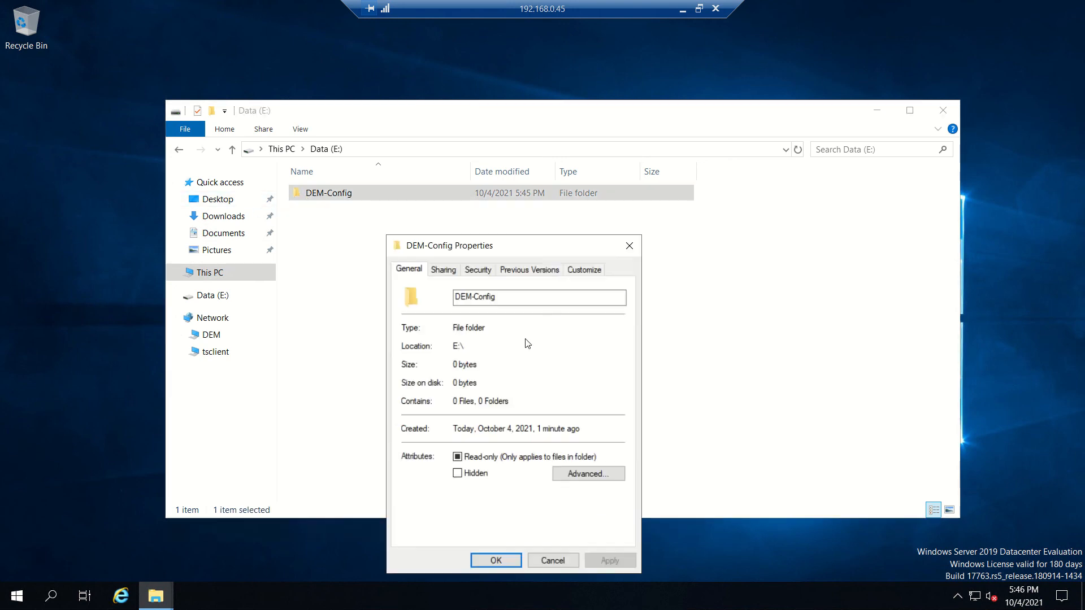
pyautogui.click(445, 270)
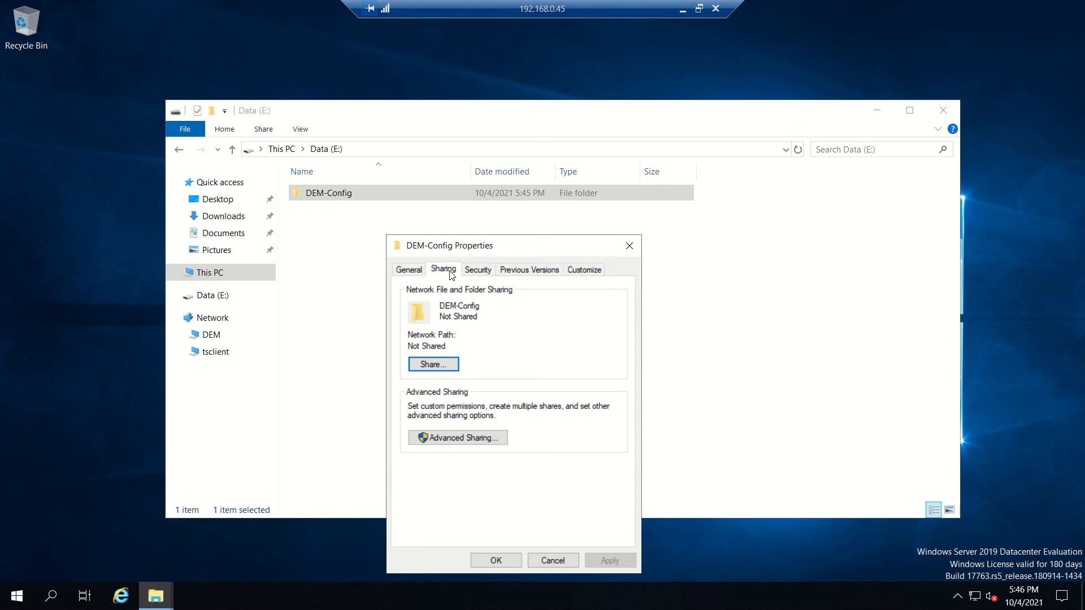
pyautogui.click(450, 366)
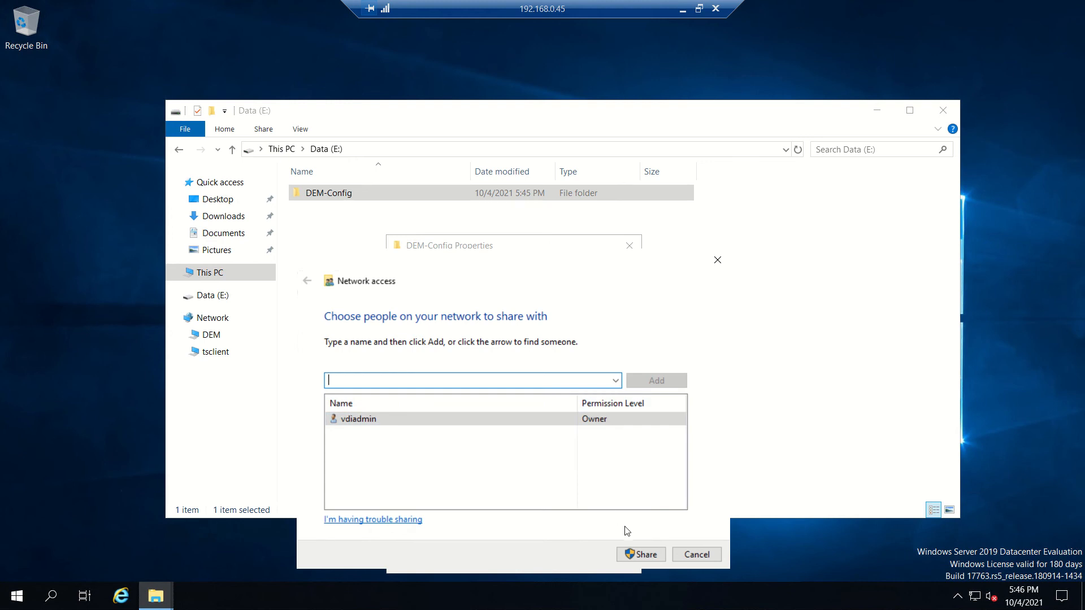
pyautogui.click(643, 554)
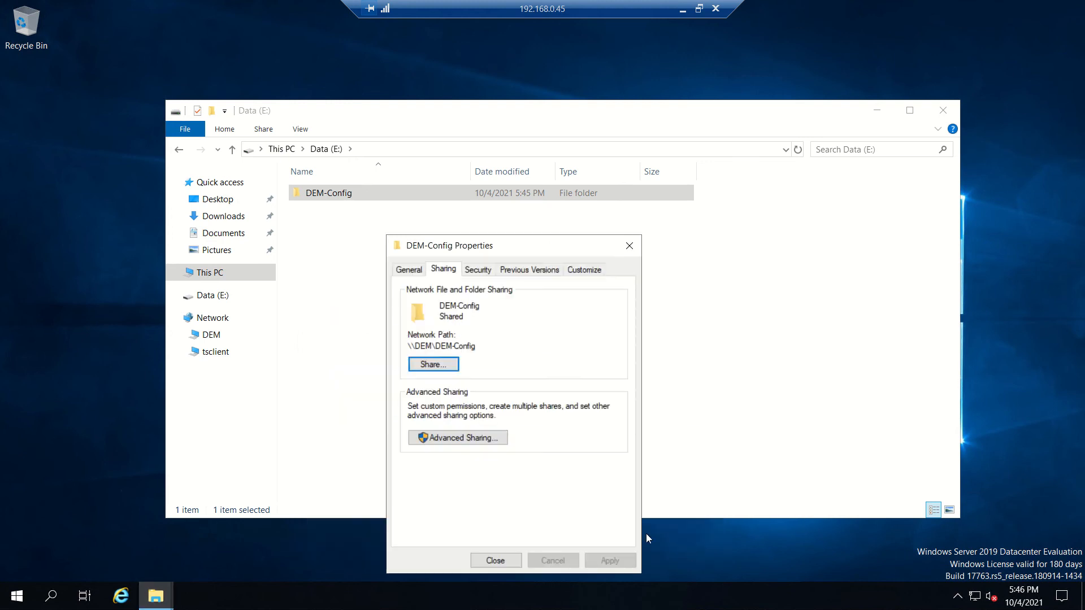
pyautogui.click(699, 555)
# In DEM-Config's advanced share permissions, remove Full Control from Everyone, leaving Change and Read allowed.
pyautogui.click(496, 439)
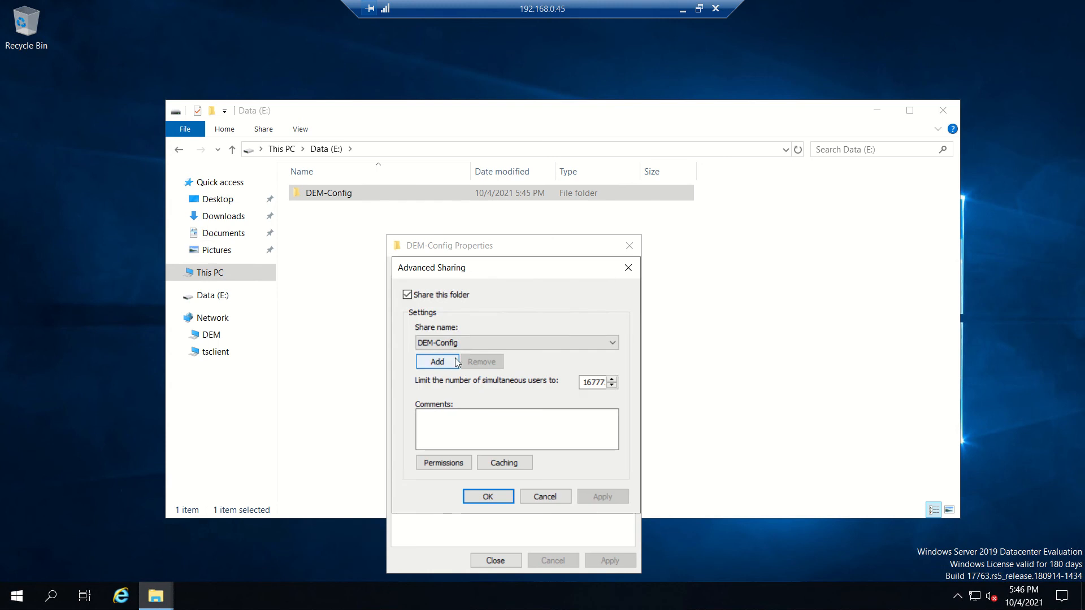
pyautogui.click(442, 462)
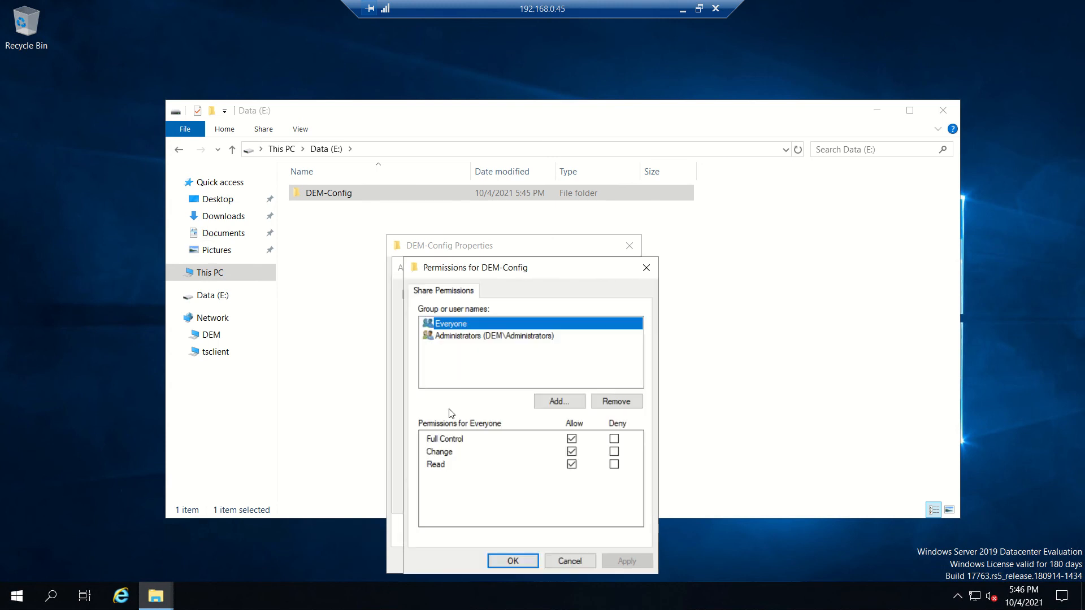
pyautogui.click(572, 439)
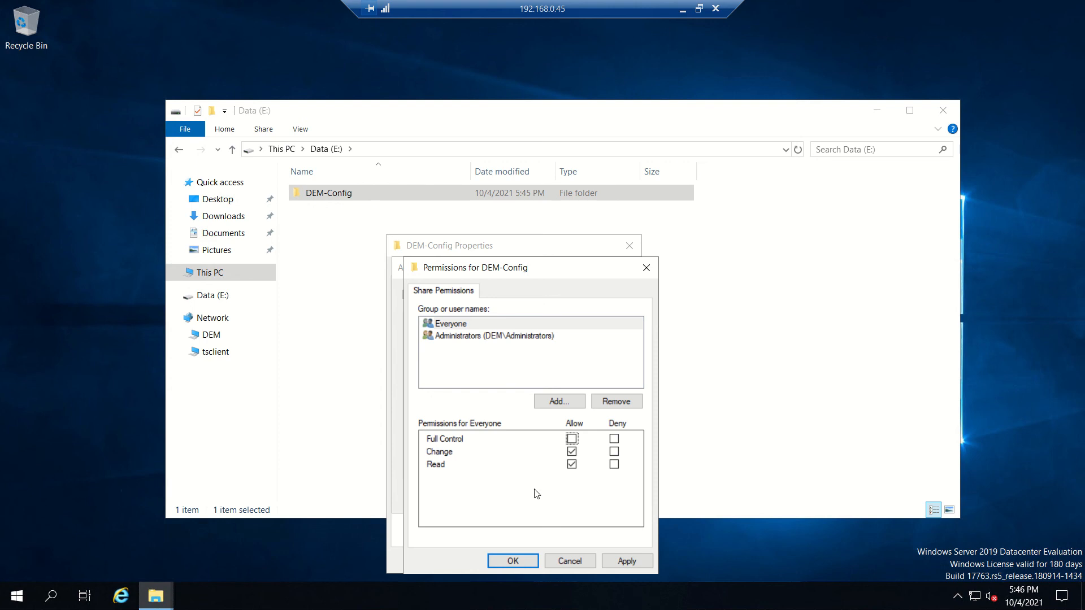
pyautogui.click(513, 561)
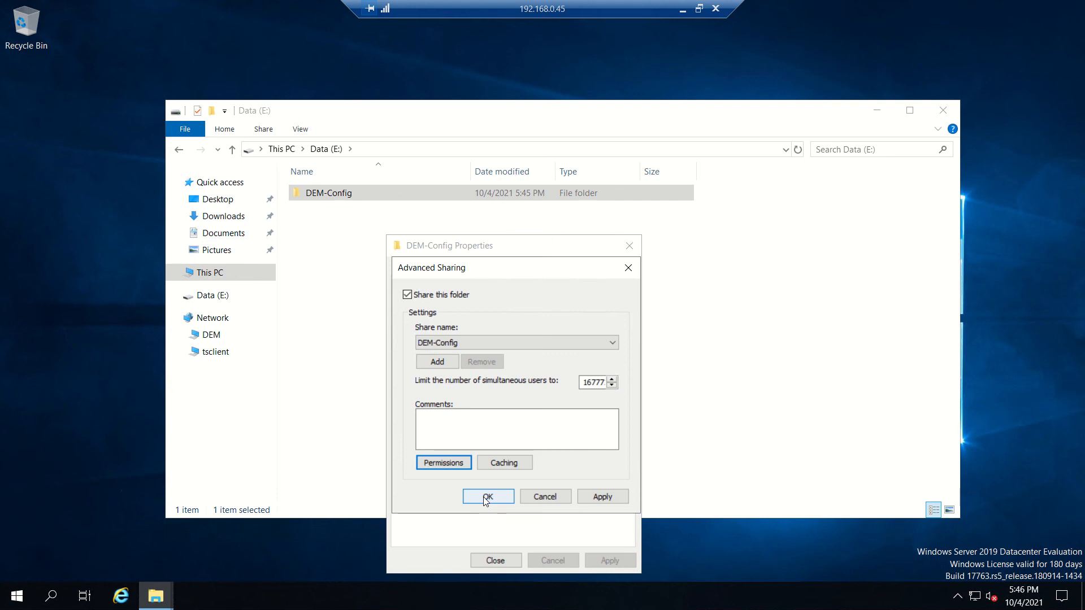
pyautogui.click(483, 497)
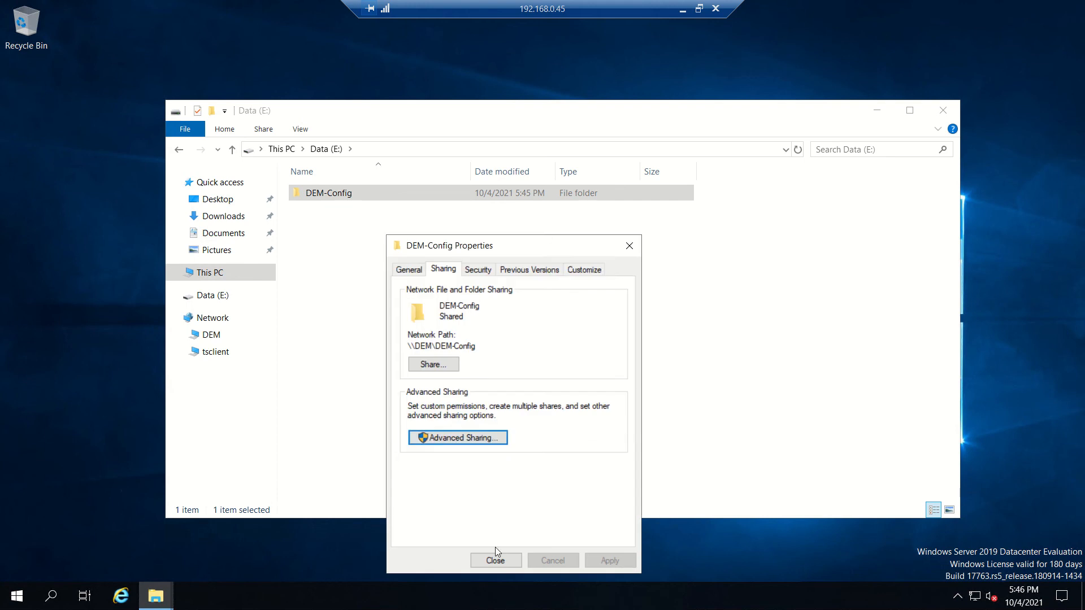
# Add an advanced security permission entry granting Domain Admins full control of the DEM-Config folder, its subfolders and files.
pyautogui.click(479, 270)
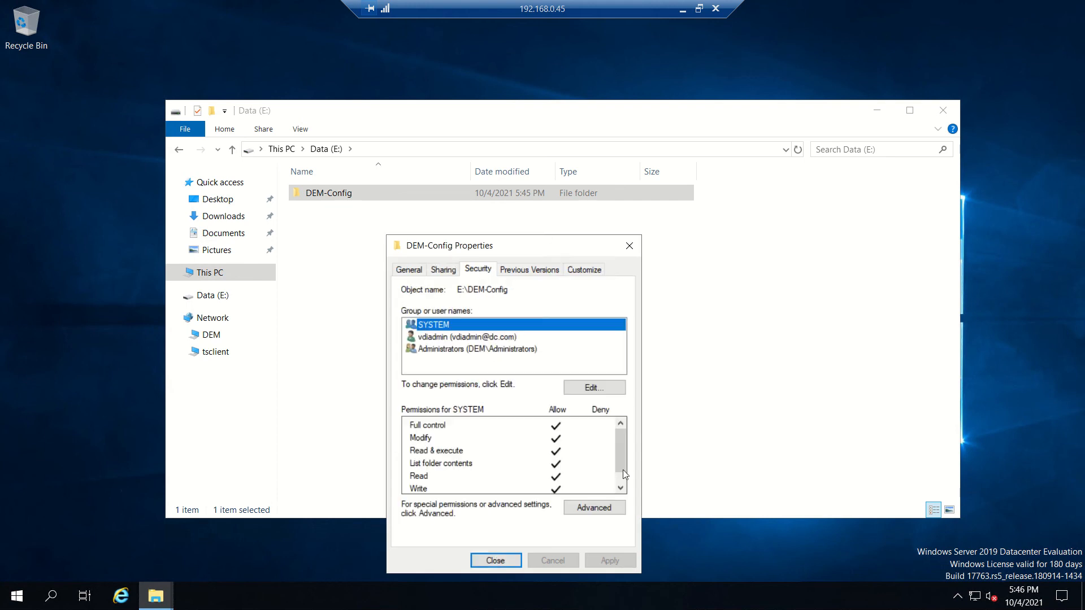
pyautogui.click(614, 510)
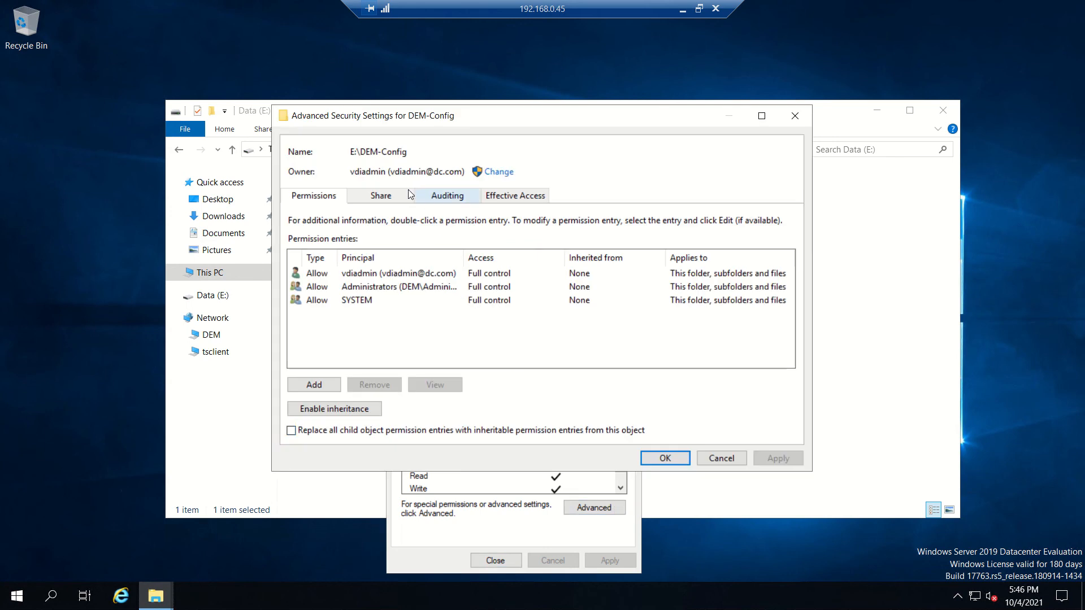
pyautogui.click(312, 386)
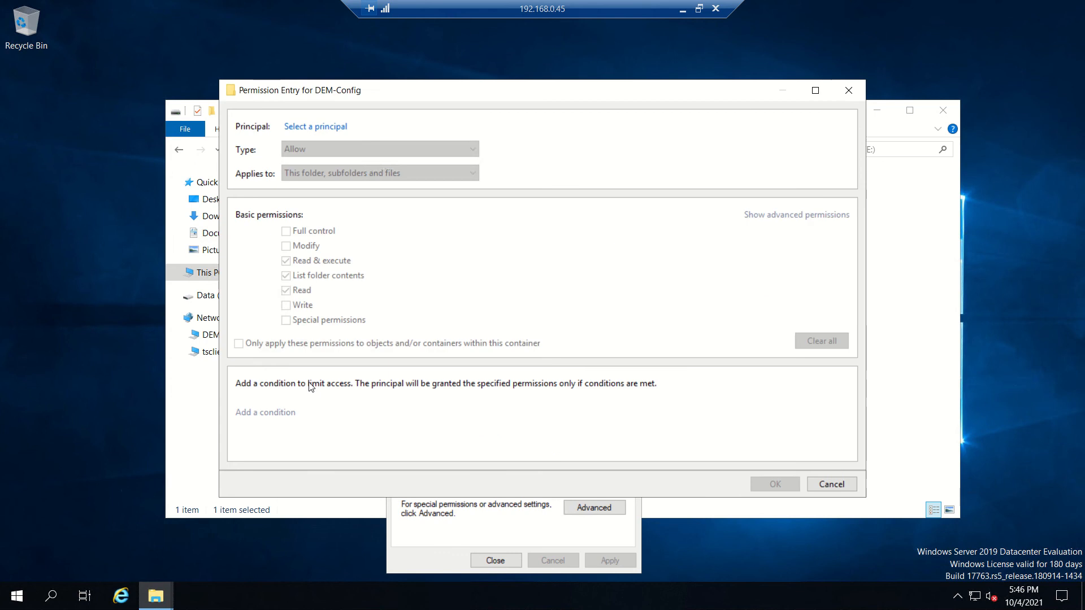
pyautogui.click(323, 126)
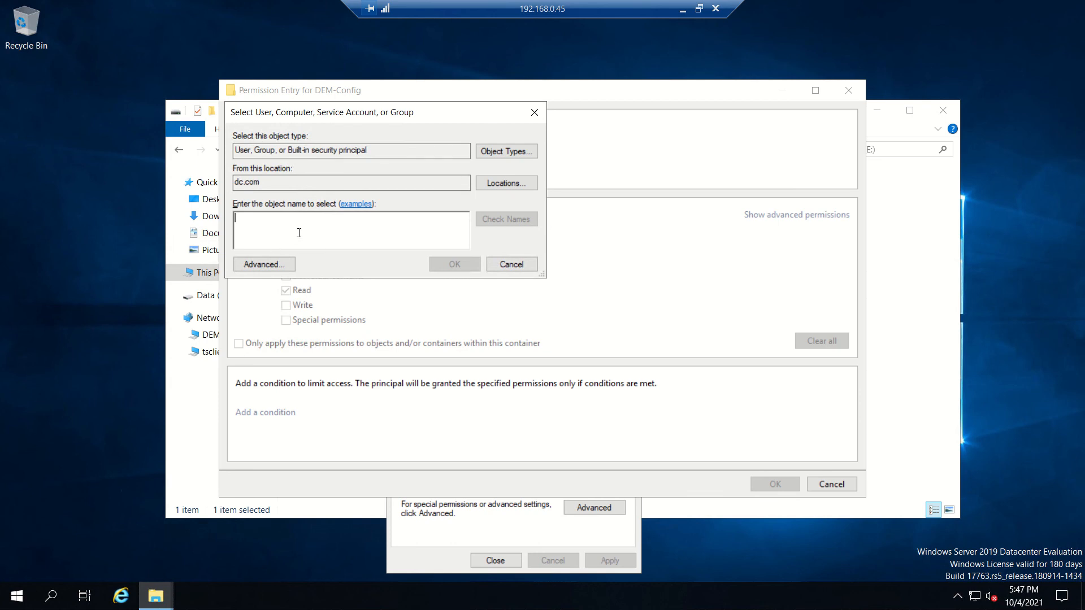
pyautogui.write('domain adins')
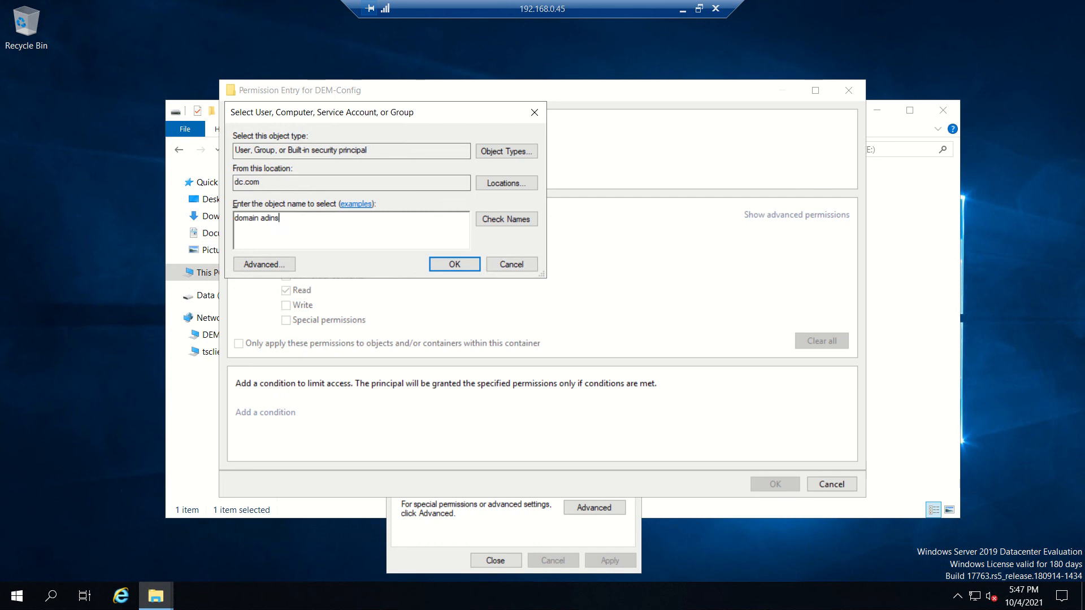
pyautogui.press('BackSpace')
pyautogui.press('BackSpace')
pyautogui.write('min')
pyautogui.click(496, 219)
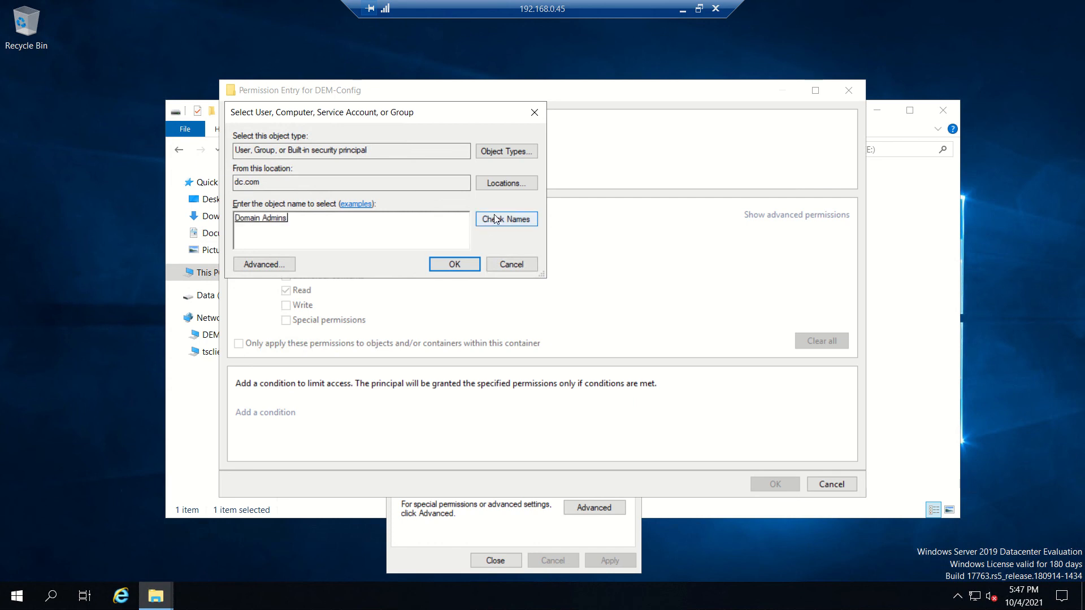
pyautogui.click(463, 263)
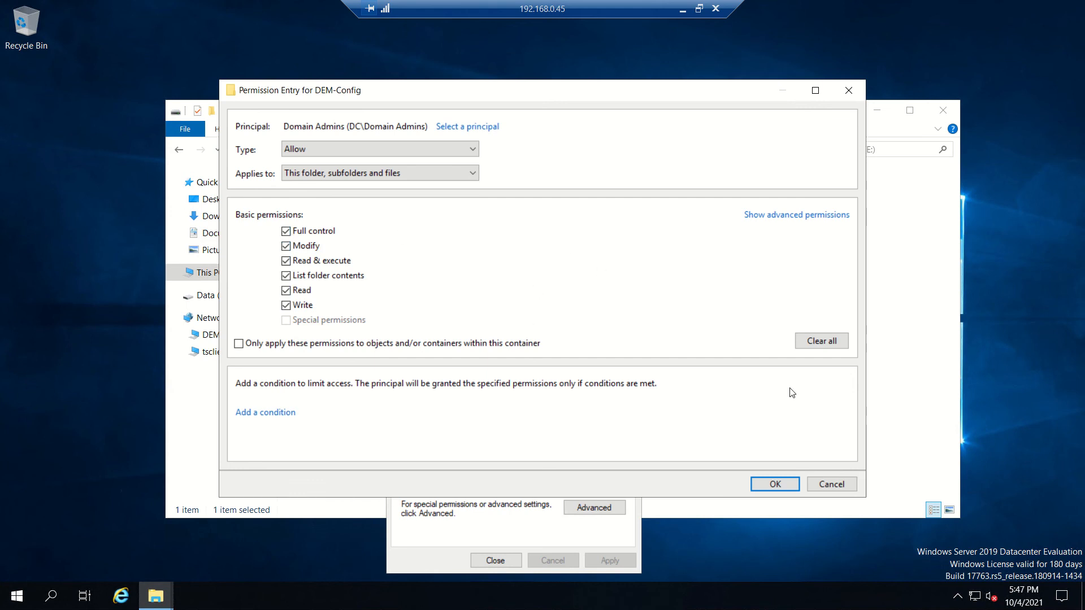
pyautogui.click(774, 485)
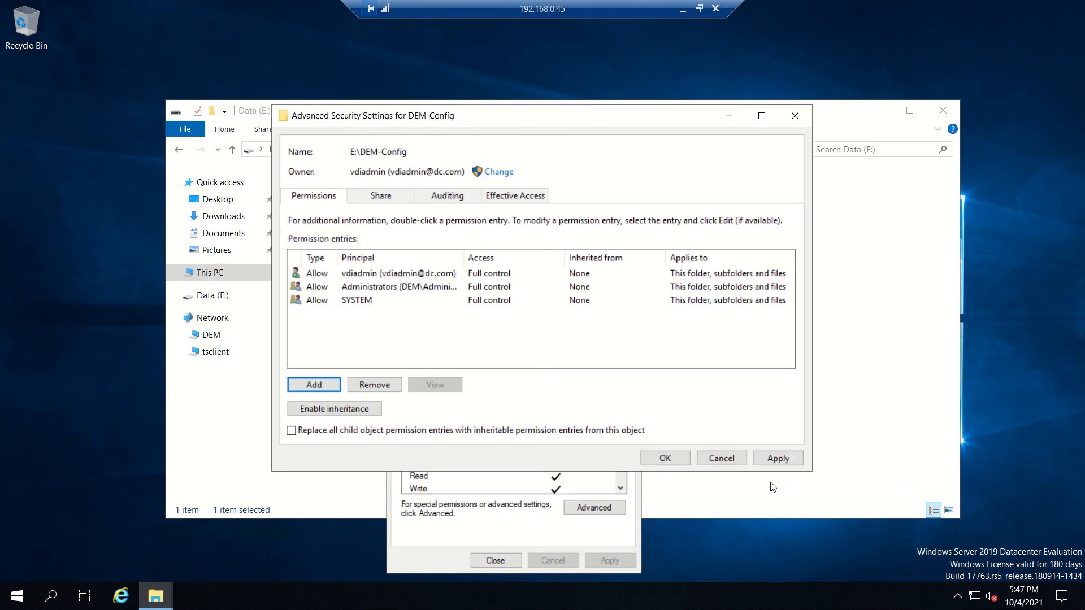
# Open the principal selection for another DEM-Config permission entry and minimize the remote session.
pyautogui.click(333, 386)
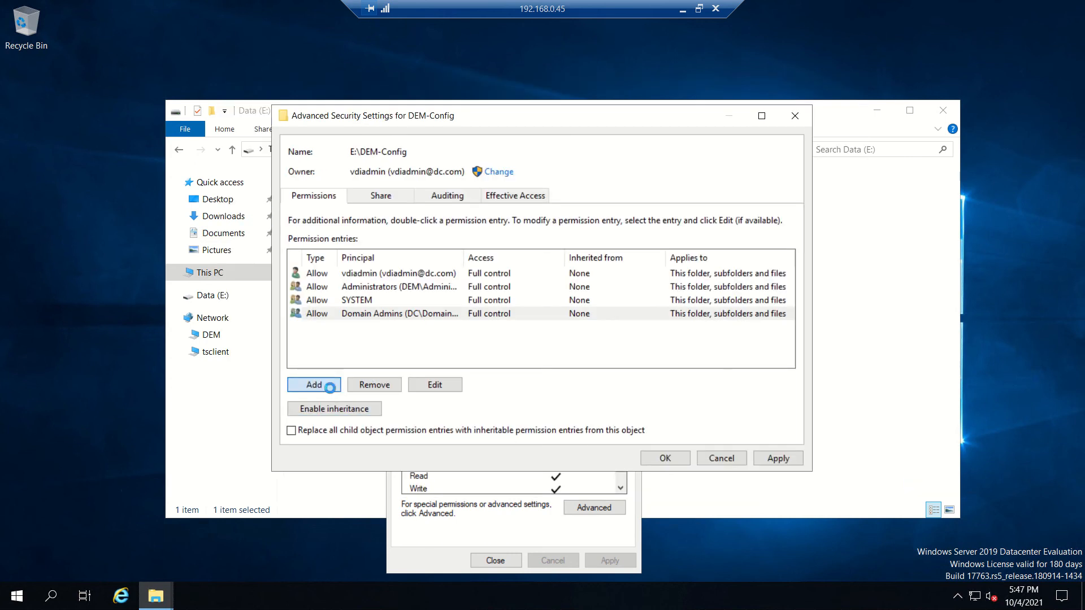
pyautogui.click(313, 127)
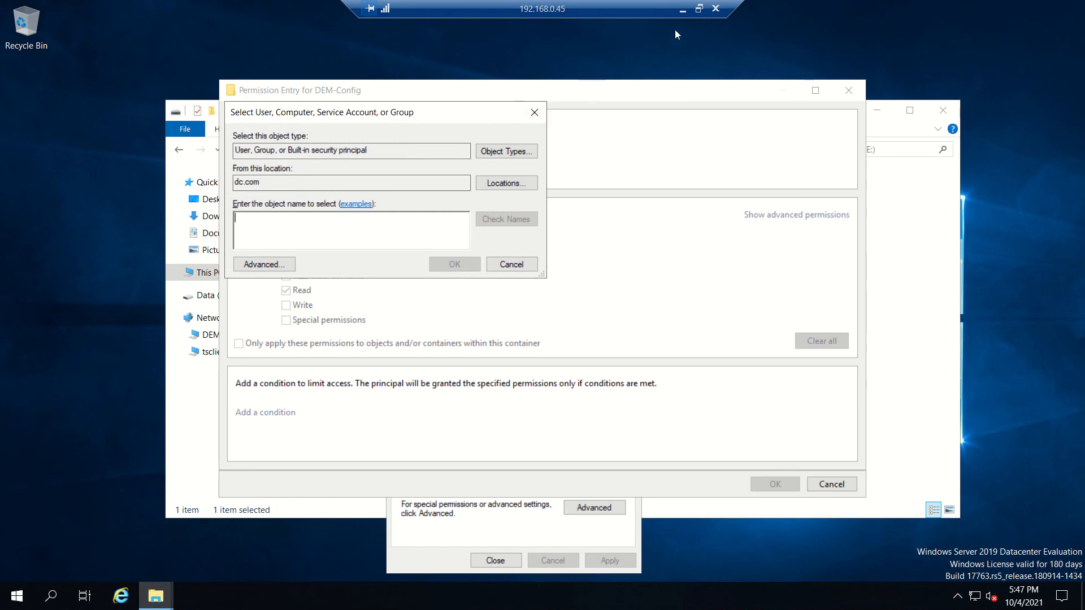
pyautogui.click(682, 9)
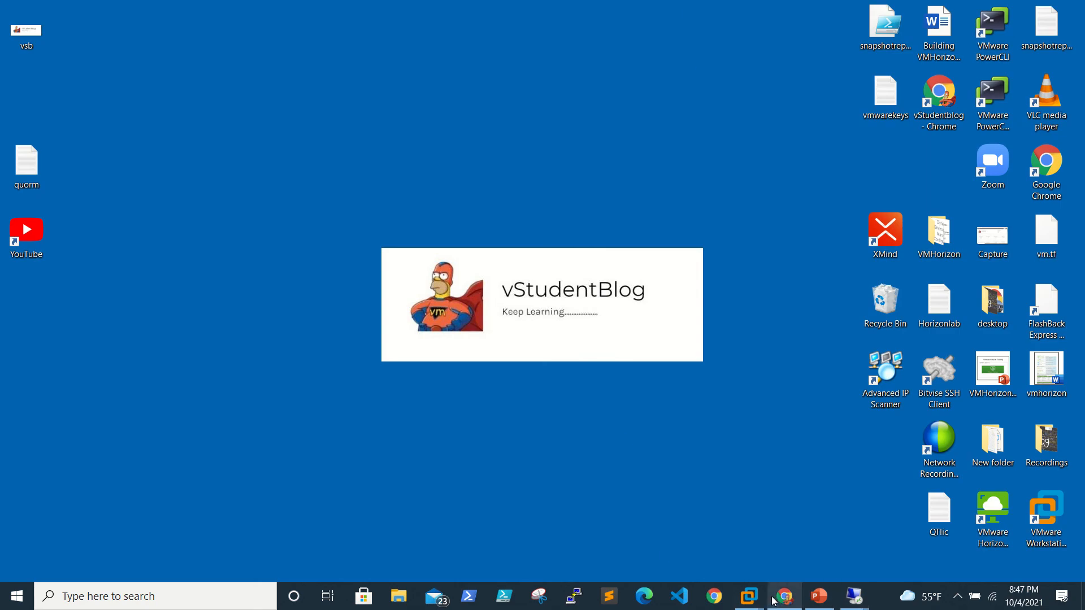
# Switch to VMware Workstation and show the dc1 virtual machine.
pyautogui.moveTo(748, 594)
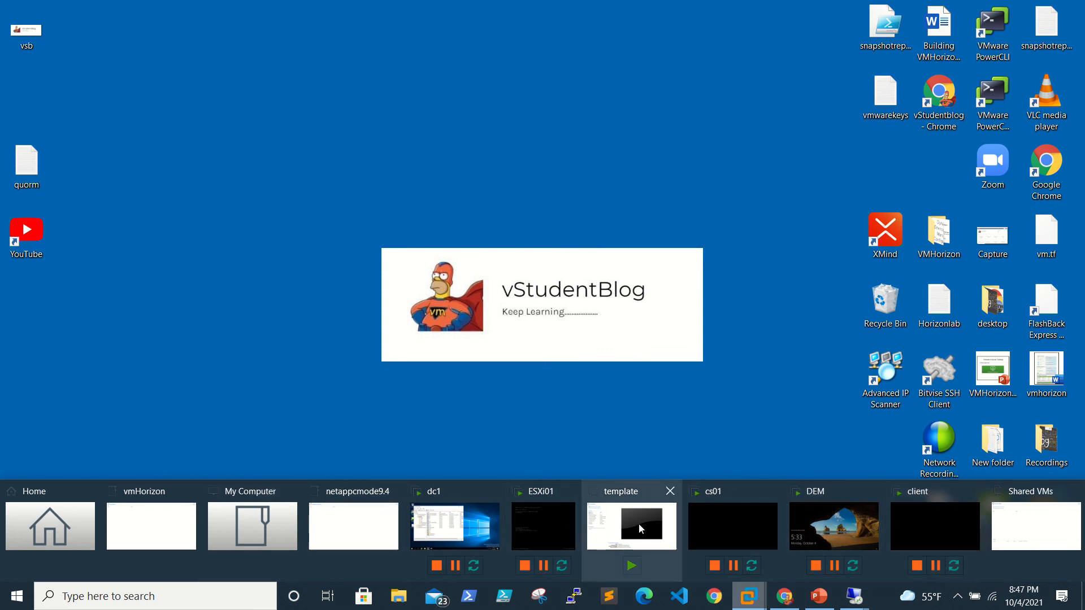
pyautogui.click(818, 527)
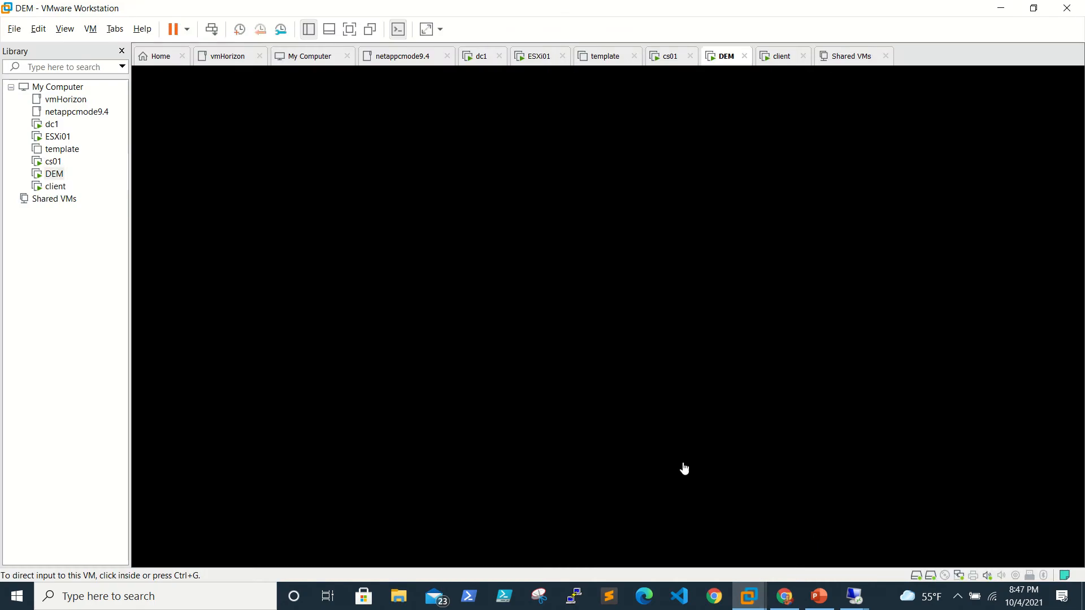
pyautogui.click(52, 124)
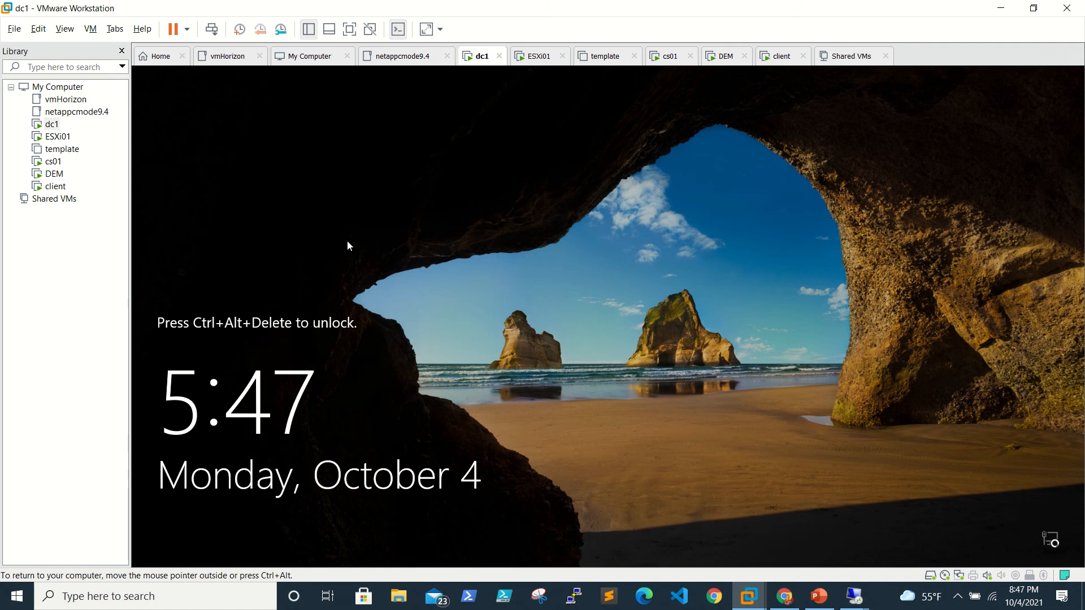
# Unlock the dc1 virtual machine by entering the domain administrator's account password.
pyautogui.press('ctrl+alt+Insert')
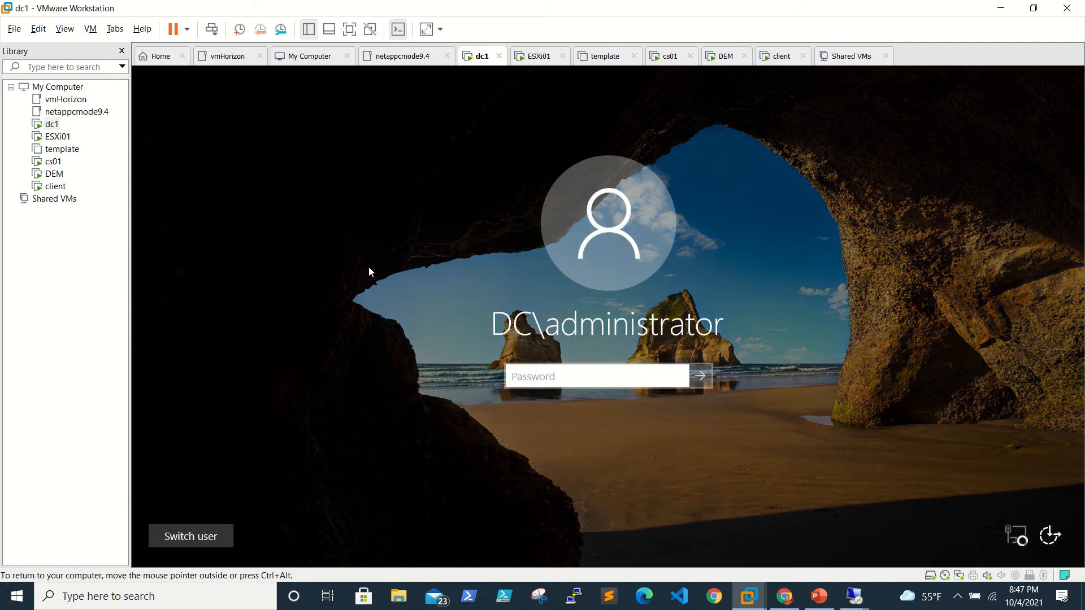
pyautogui.write('•••••••')
pyautogui.press('BackSpace')
pyautogui.press('BackSpace')
pyautogui.press('BackSpace')
pyautogui.press('BackSpace')
pyautogui.press('BackSpace')
pyautogui.press('BackSpace')
pyautogui.press('BackSpace')
pyautogui.press('BackSpace')
pyautogui.write('••••••••')
pyautogui.press('Return')
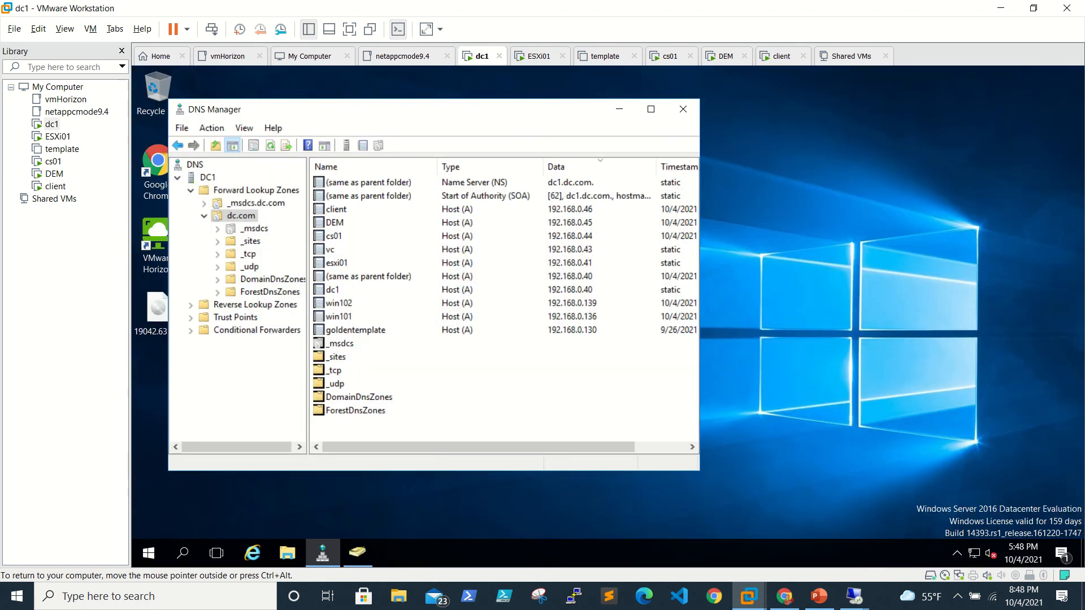
# Close DNS Manager on dc1 and bring up Active Directory Users and Computers.
pyautogui.click(682, 109)
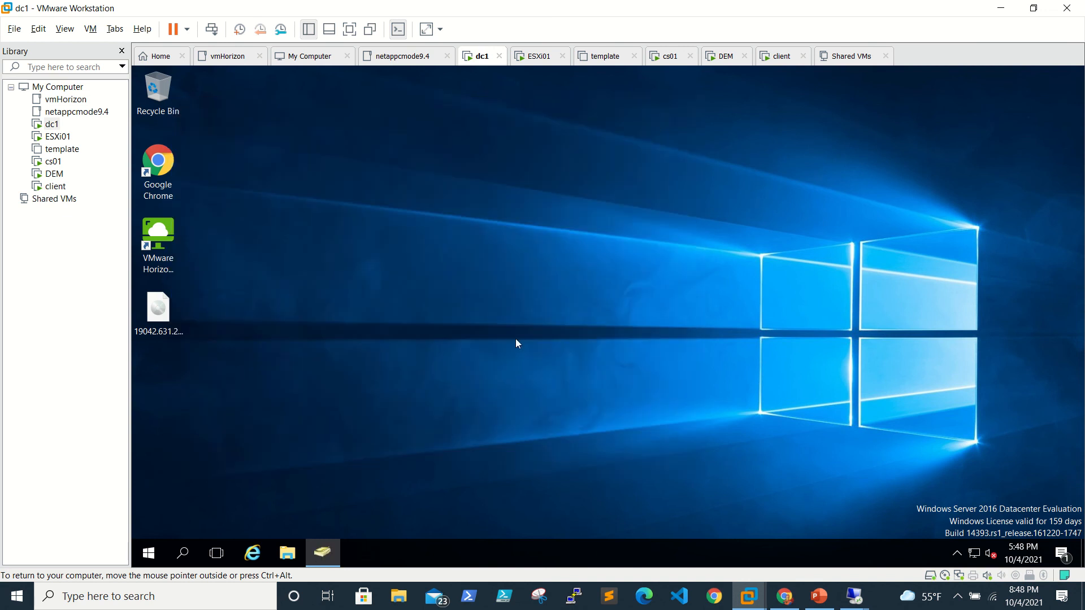
pyautogui.click(322, 552)
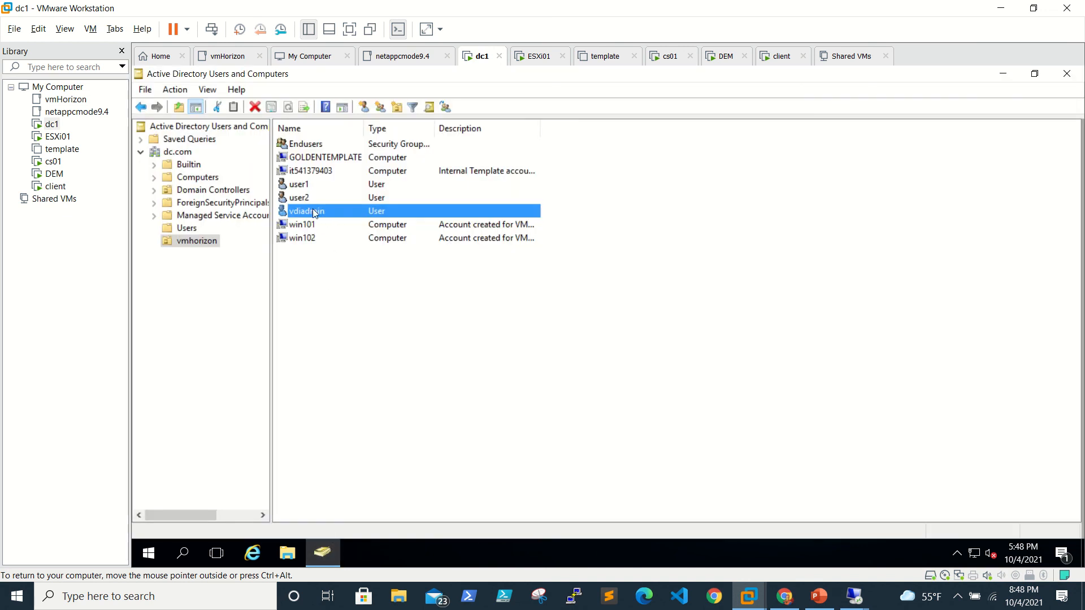
# Select the Endusers security group in the vmhorizon unit, minimize Active Directory Users and Computers, and return to the 192.168.0.45 remote session.
pyautogui.click(312, 148)
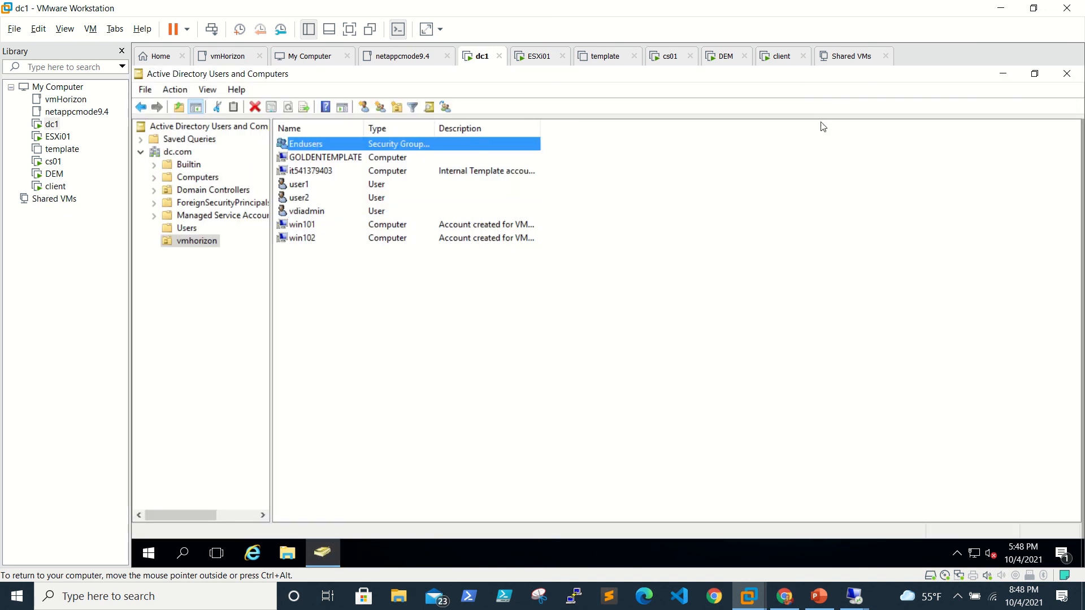
pyautogui.click(1000, 75)
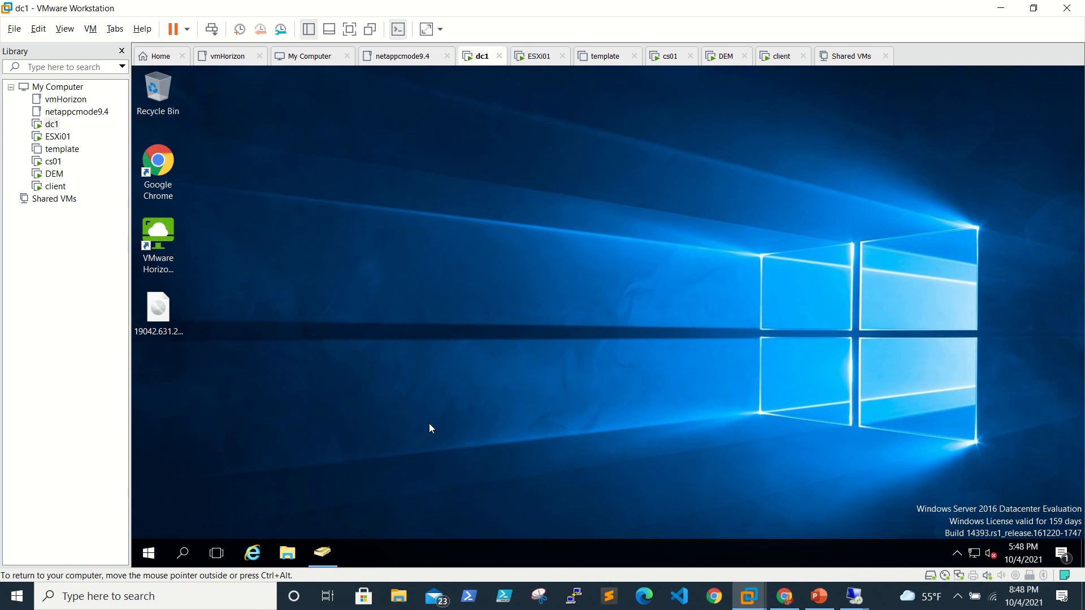
pyautogui.moveTo(855, 596)
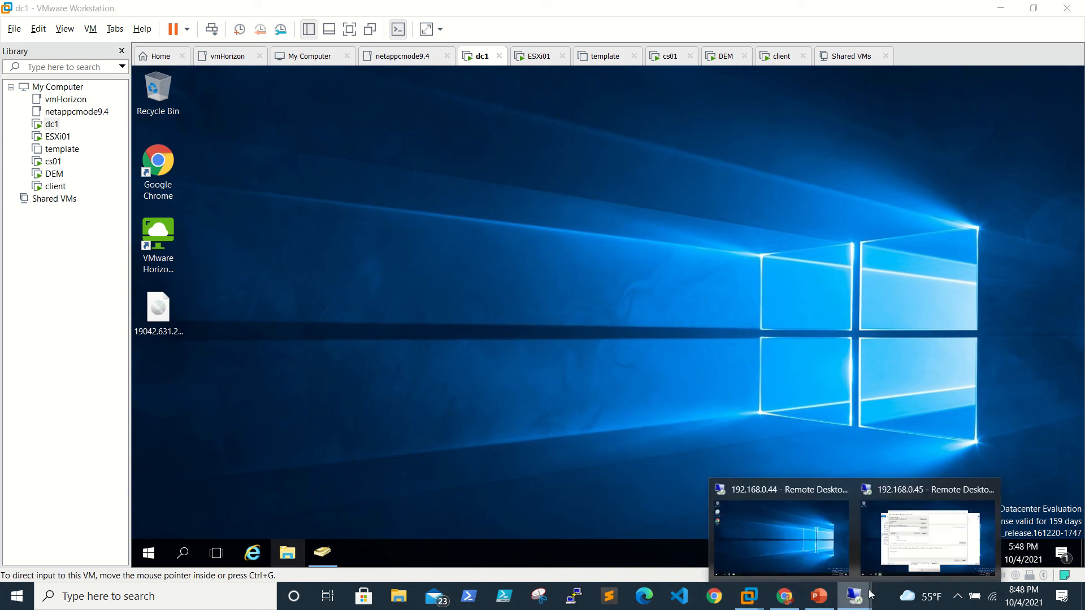
pyautogui.click(920, 544)
# Set the Endusers group from dc.com as the principal of the DEM-Config permission entry.
pyautogui.write('e')
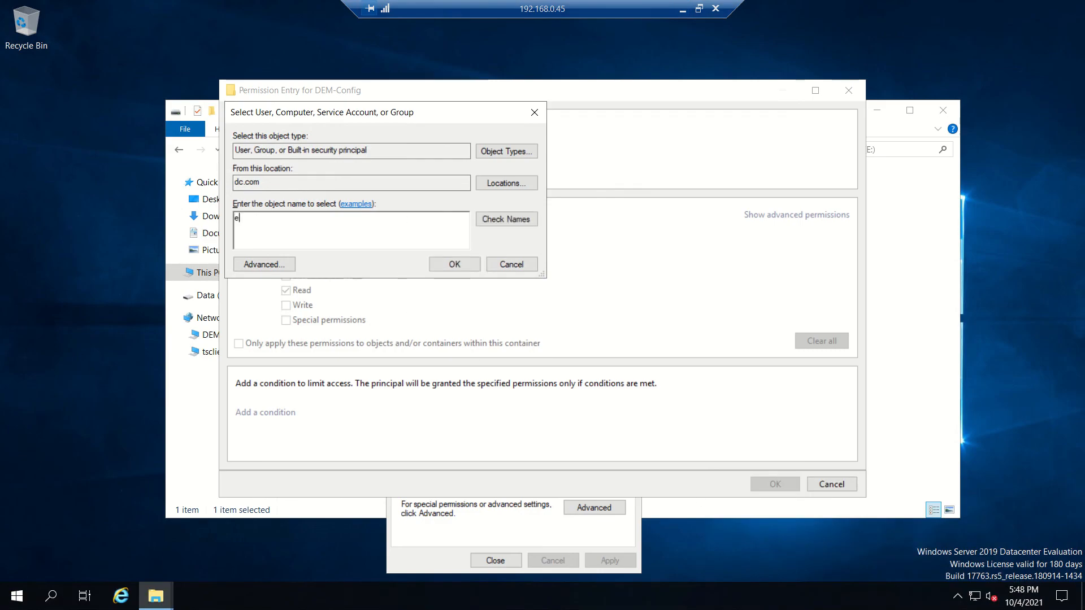
pyautogui.write('nd')
pyautogui.click(486, 218)
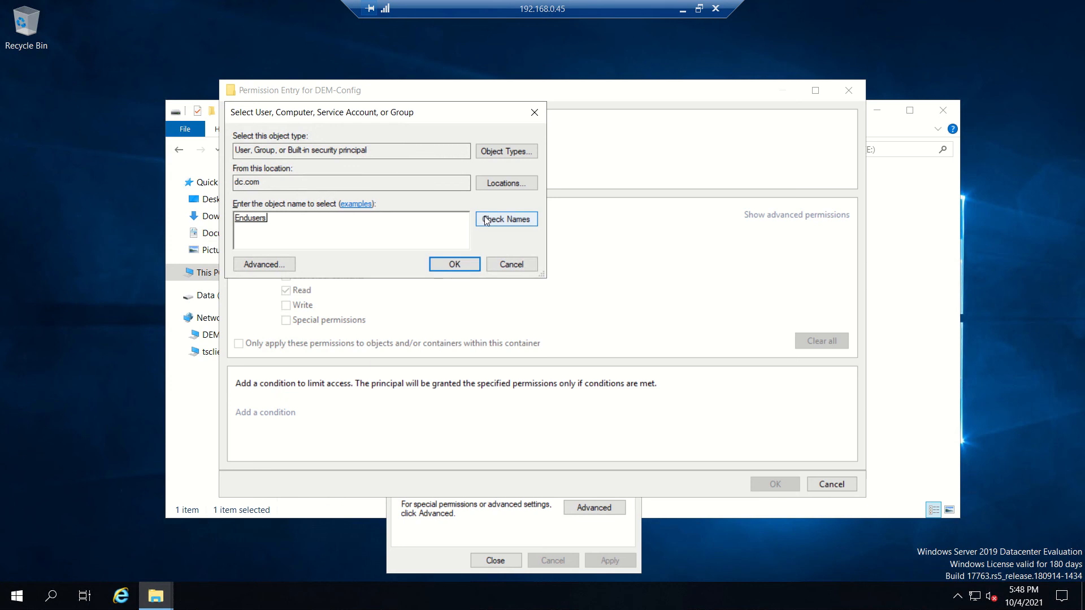
pyautogui.click(454, 264)
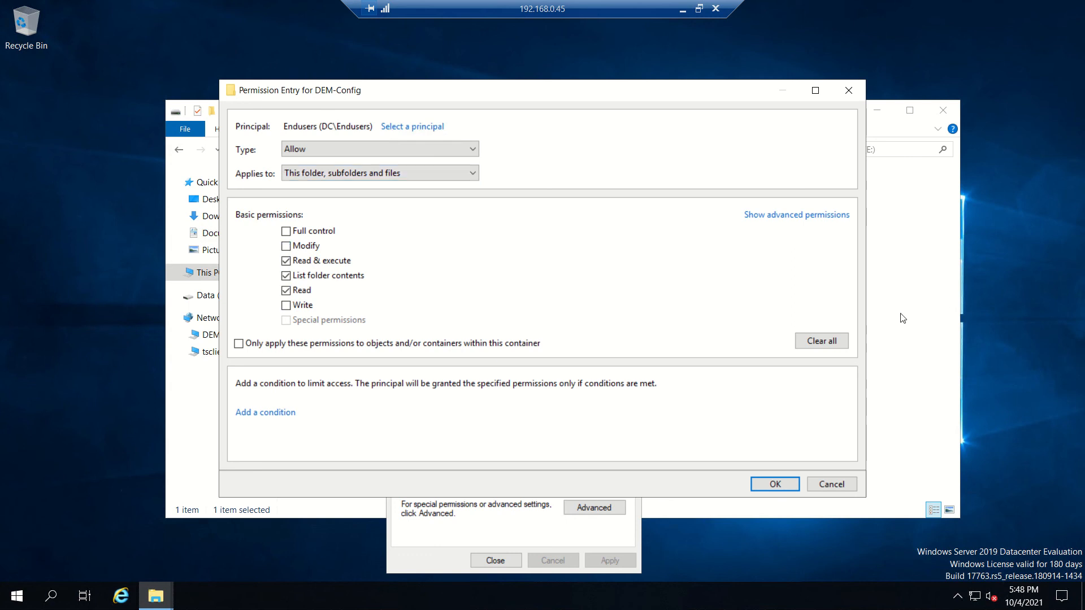
# Review the advanced permissions for Endusers, restrict the entry to this folder only, and add it to DEM-Config.
pyautogui.click(828, 215)
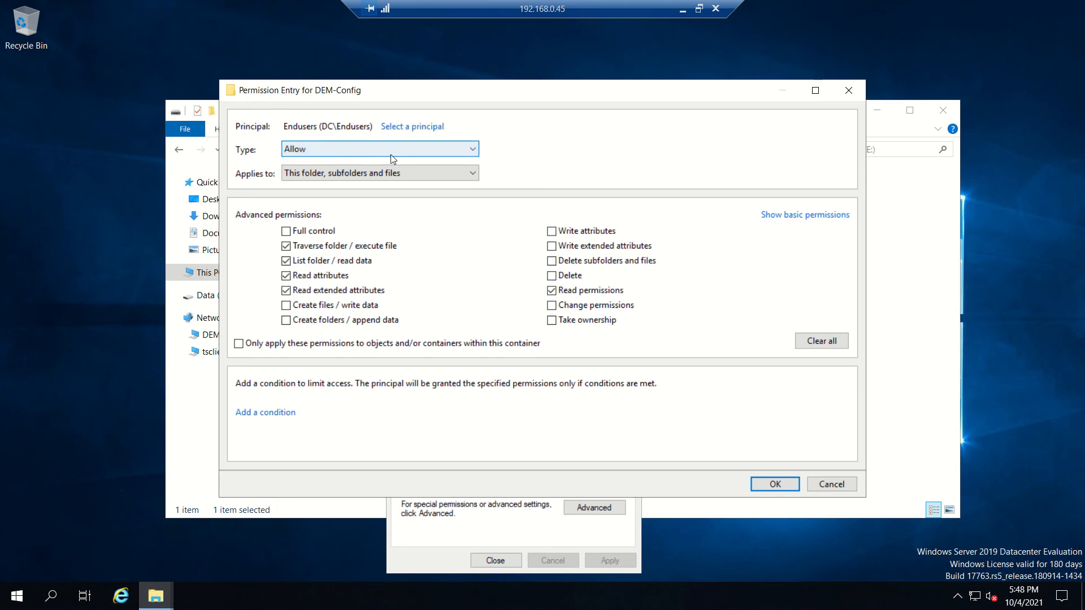
pyautogui.click(808, 217)
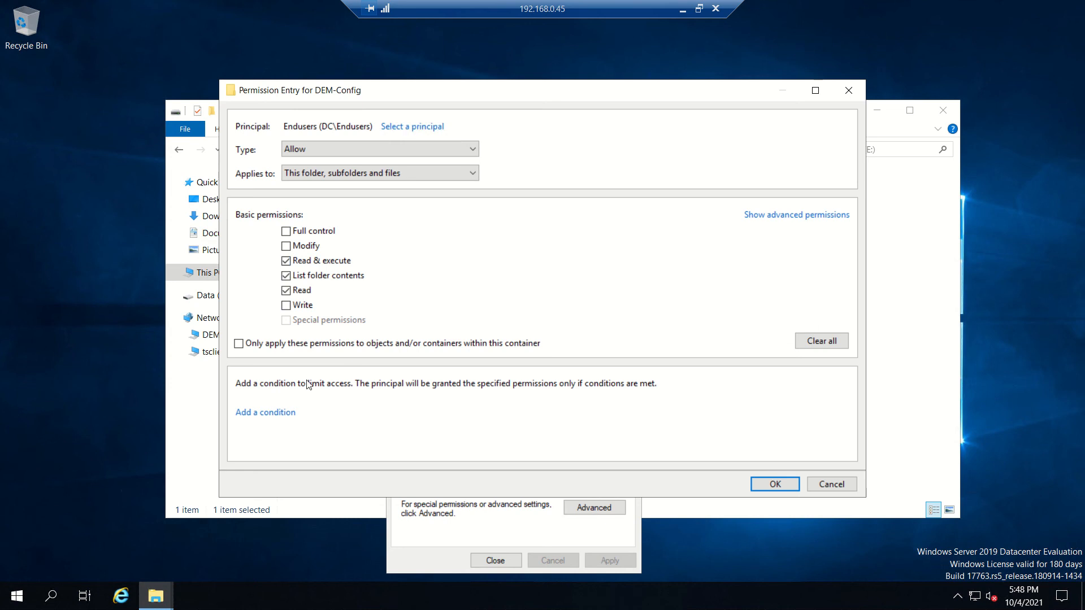
pyautogui.click(347, 170)
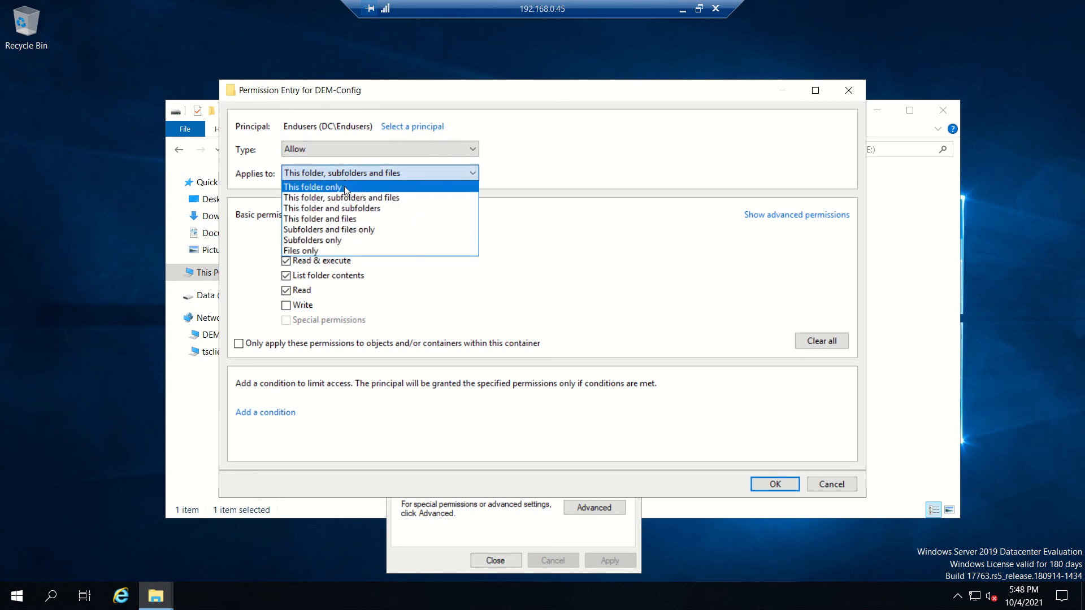
pyautogui.click(344, 187)
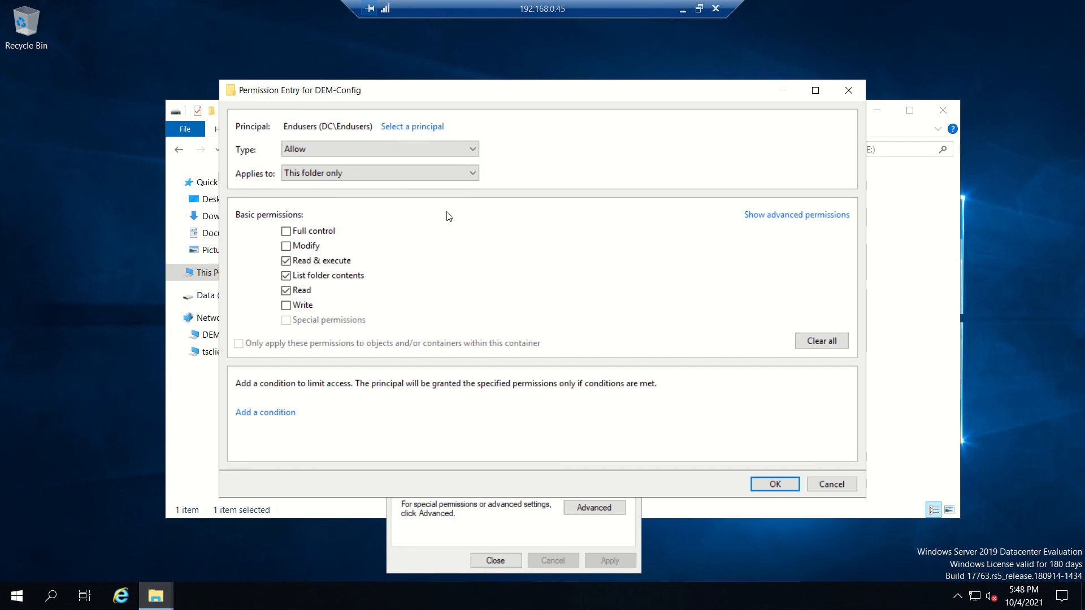
pyautogui.click(789, 487)
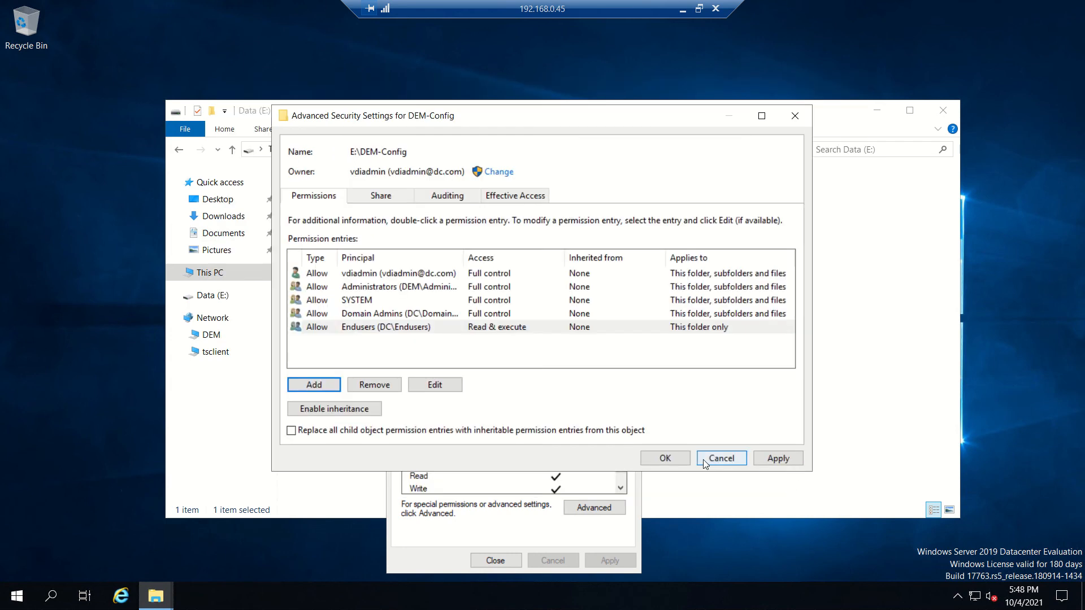
# Save the advanced security settings for DEM-Config and close the folder's properties.
pyautogui.click(677, 459)
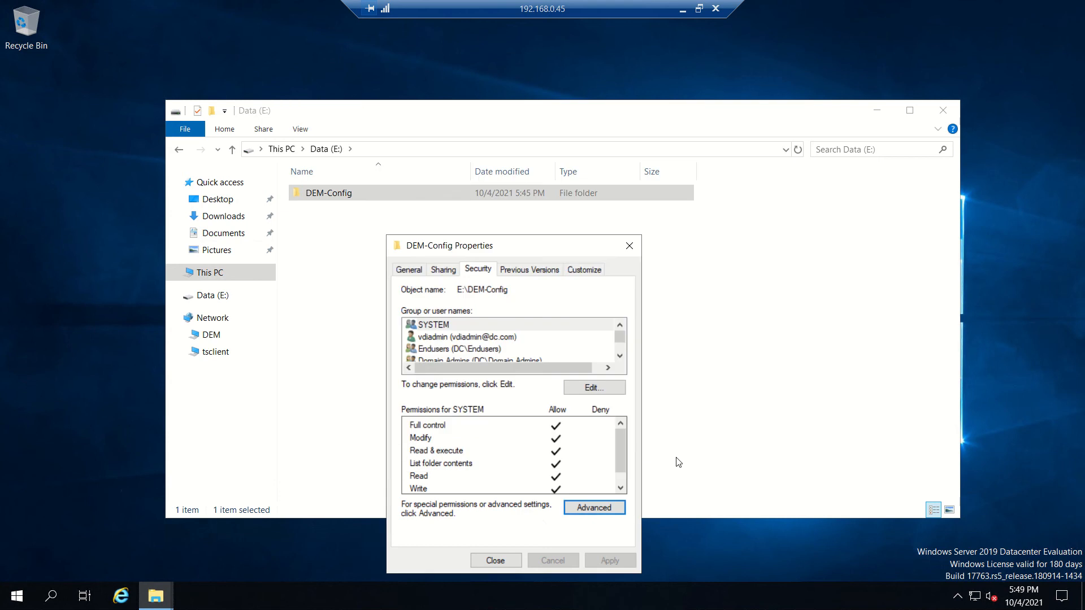
pyautogui.click(484, 561)
pyautogui.click(446, 285)
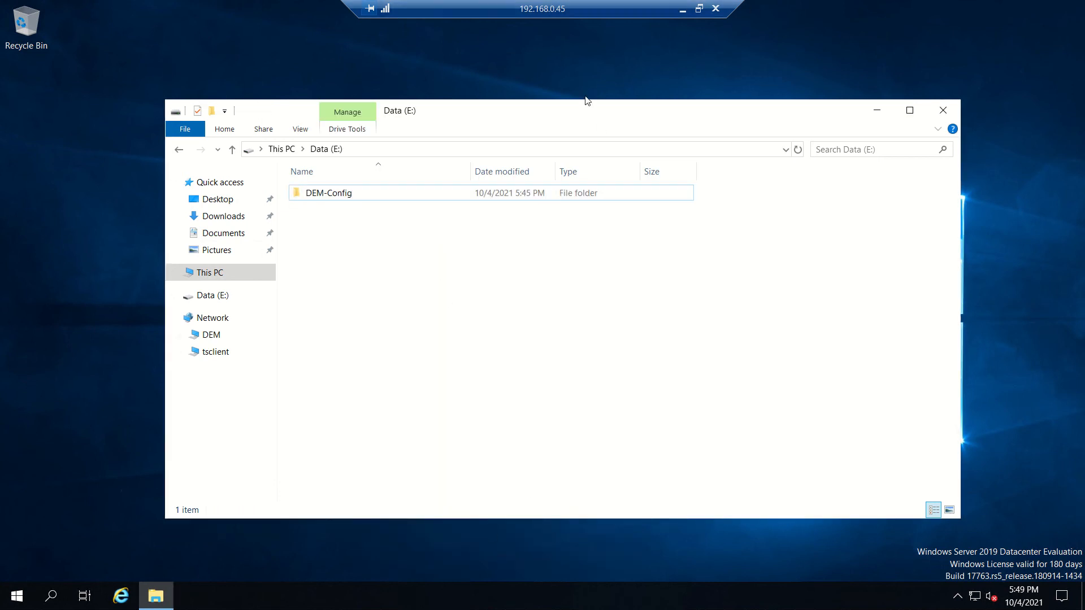
pyautogui.click(682, 10)
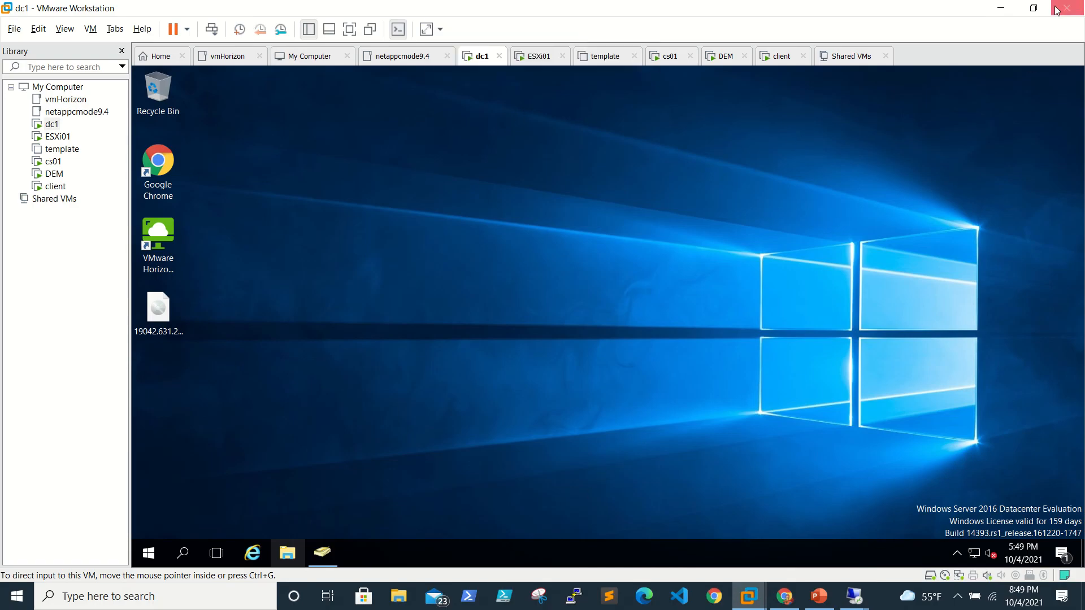
pyautogui.click(1013, 9)
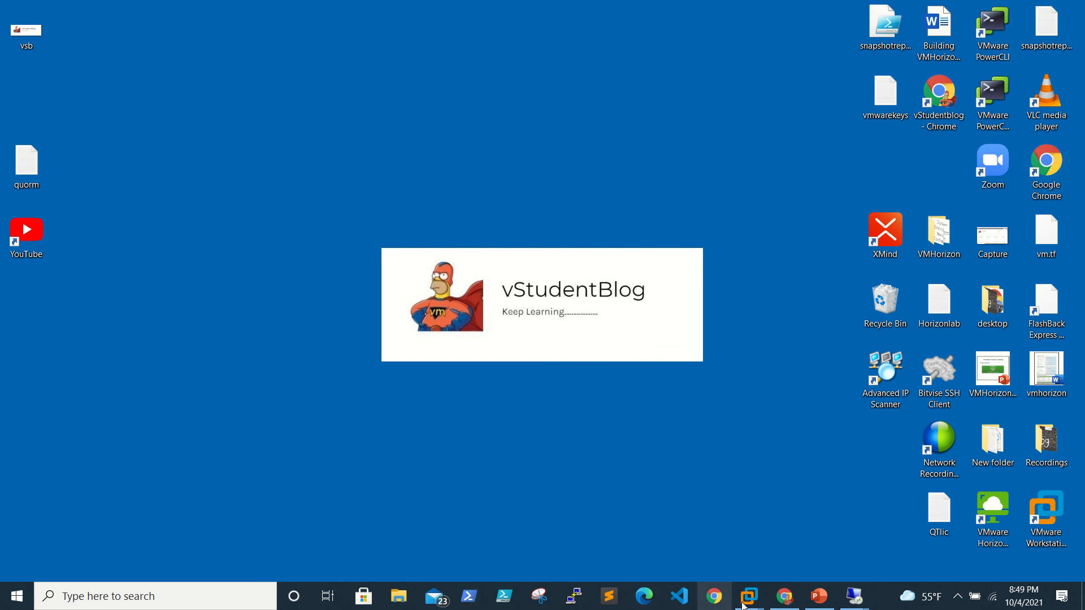
pyautogui.moveTo(858, 603)
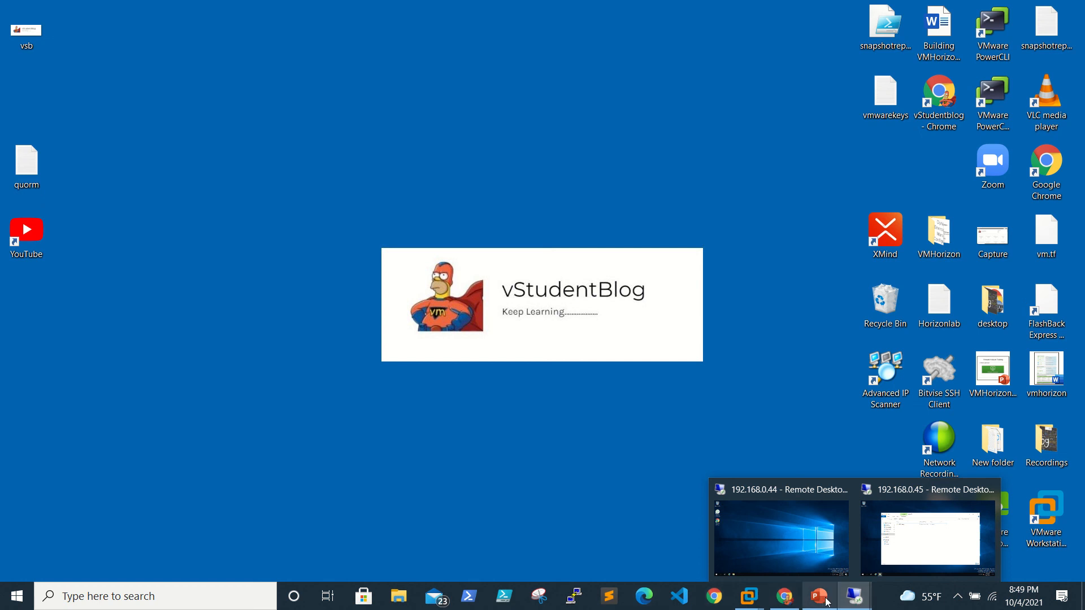
pyautogui.click(927, 534)
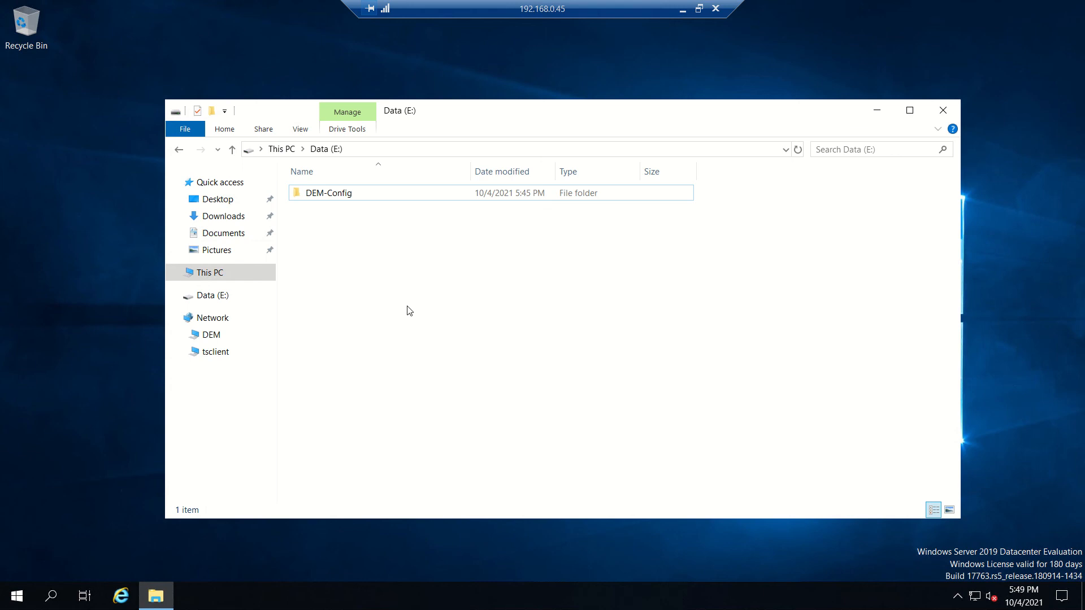
# Create a new folder named User-Profiles on the Data (E:) drive.
pyautogui.rightClick(367, 277)
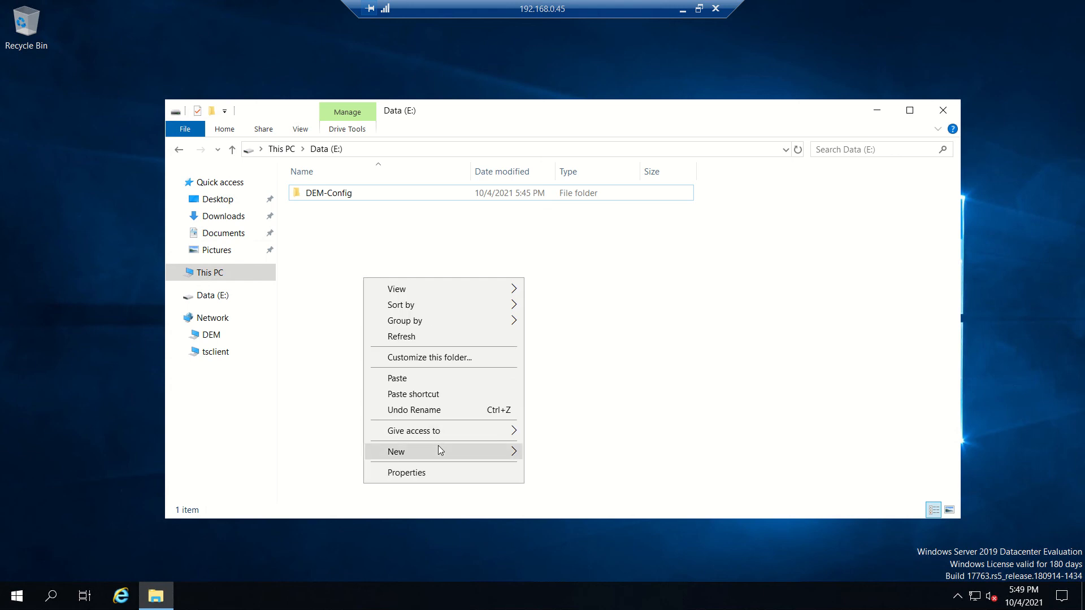
pyautogui.moveTo(521, 452)
pyautogui.click(558, 454)
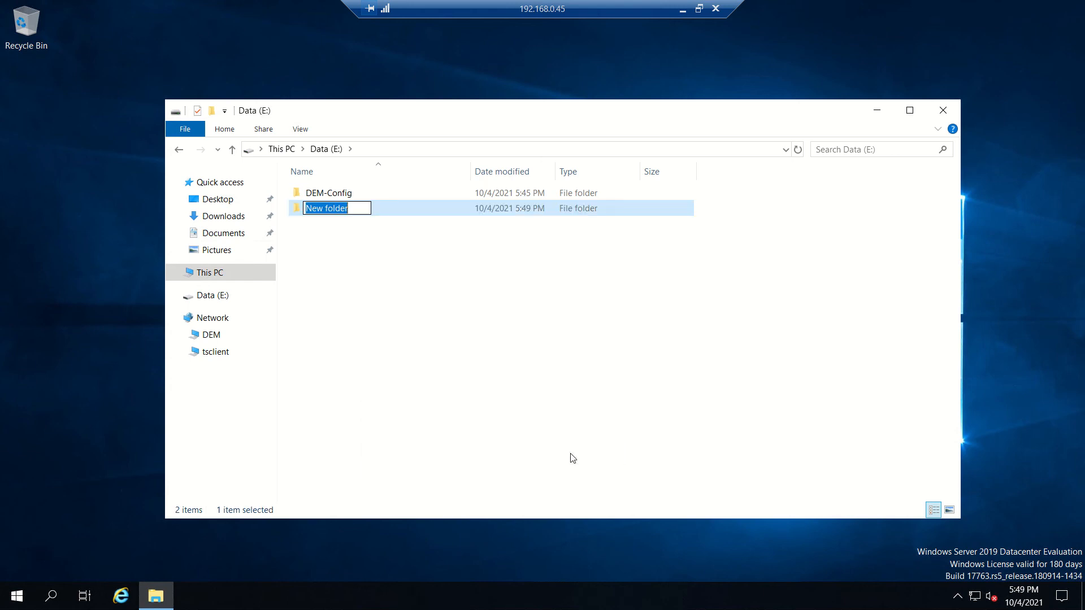
pyautogui.write('U')
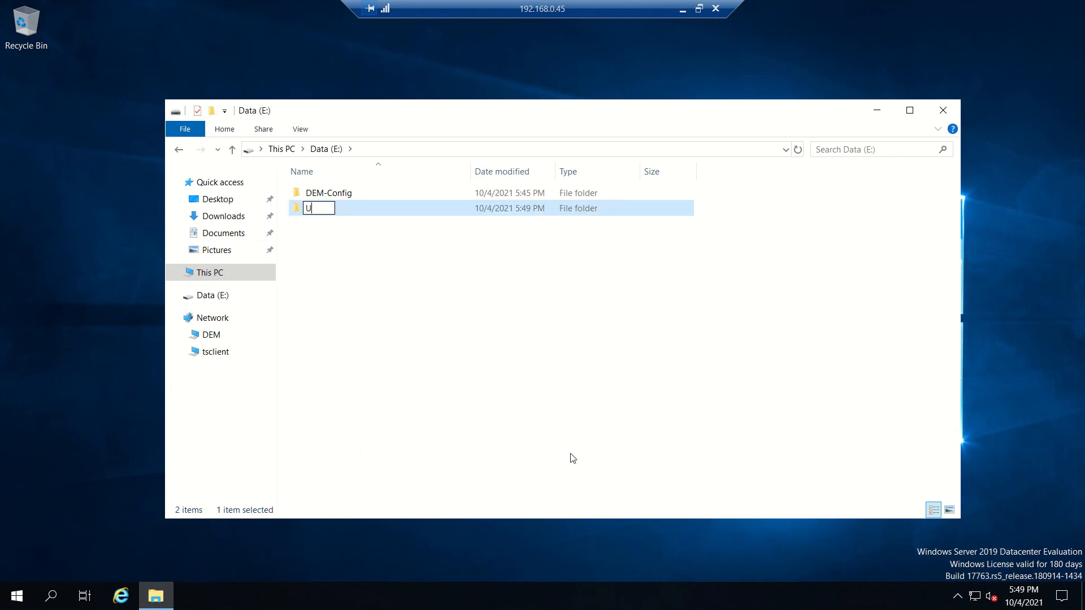
pyautogui.write('ser-Profiles')
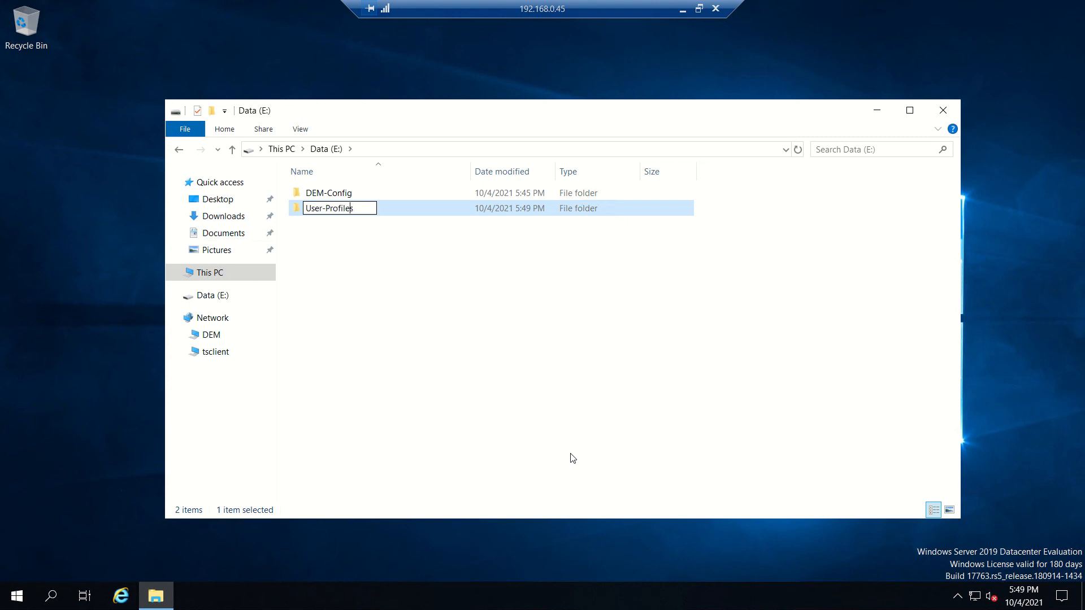
pyautogui.write('DEM')
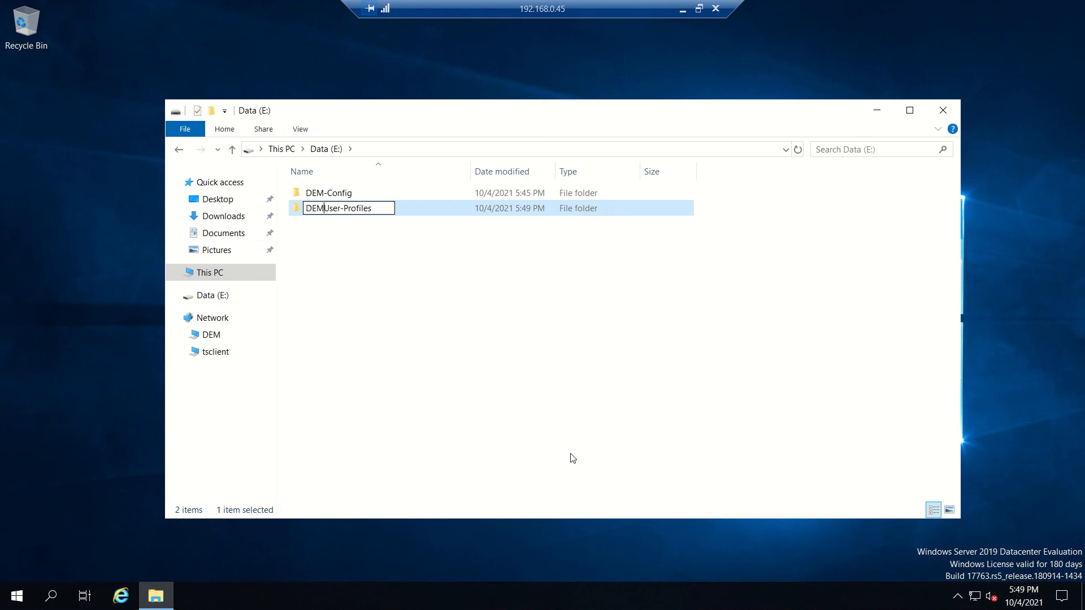
pyautogui.press('BackSpace')
pyautogui.press('BackSpace')
pyautogui.press('BackSpace')
pyautogui.click(469, 324)
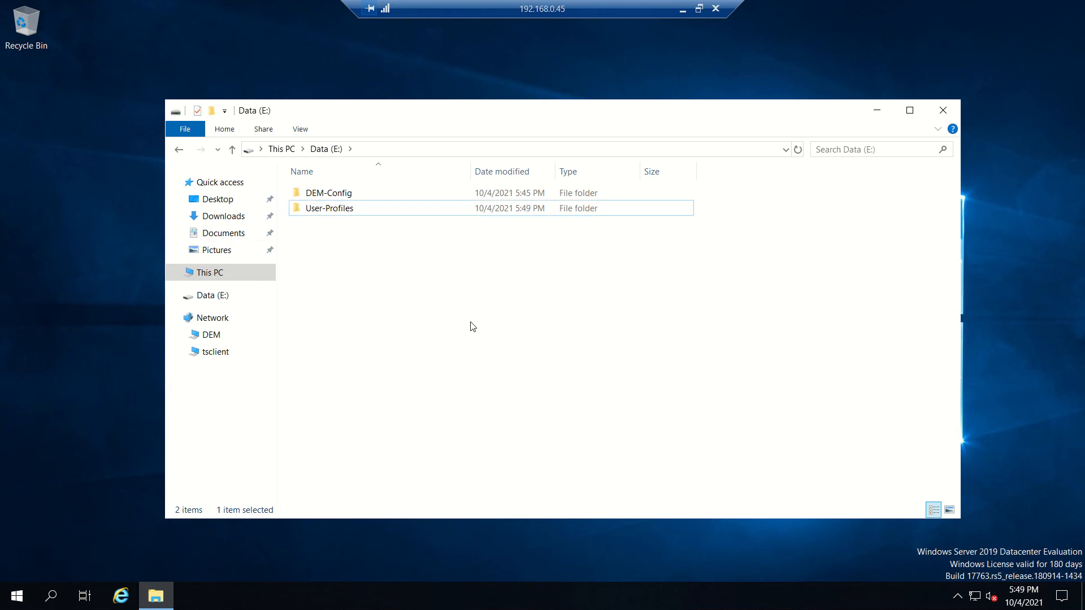
# Open the User-Profiles folder's properties and share it on the network with only the vdiadmin owner listed.
pyautogui.doubleClick(349, 209)
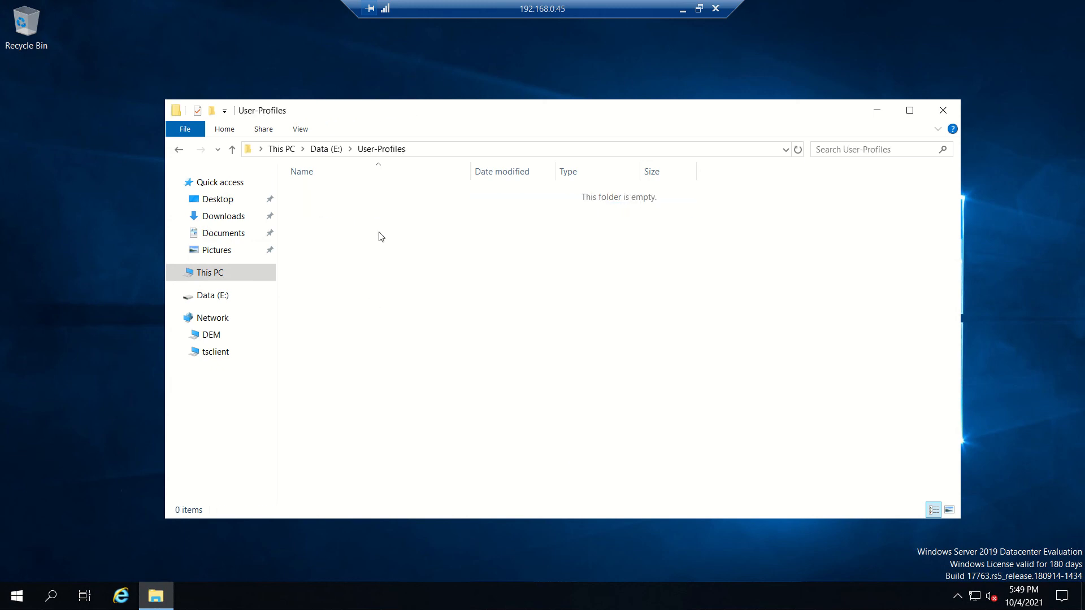
pyautogui.rightClick(437, 239)
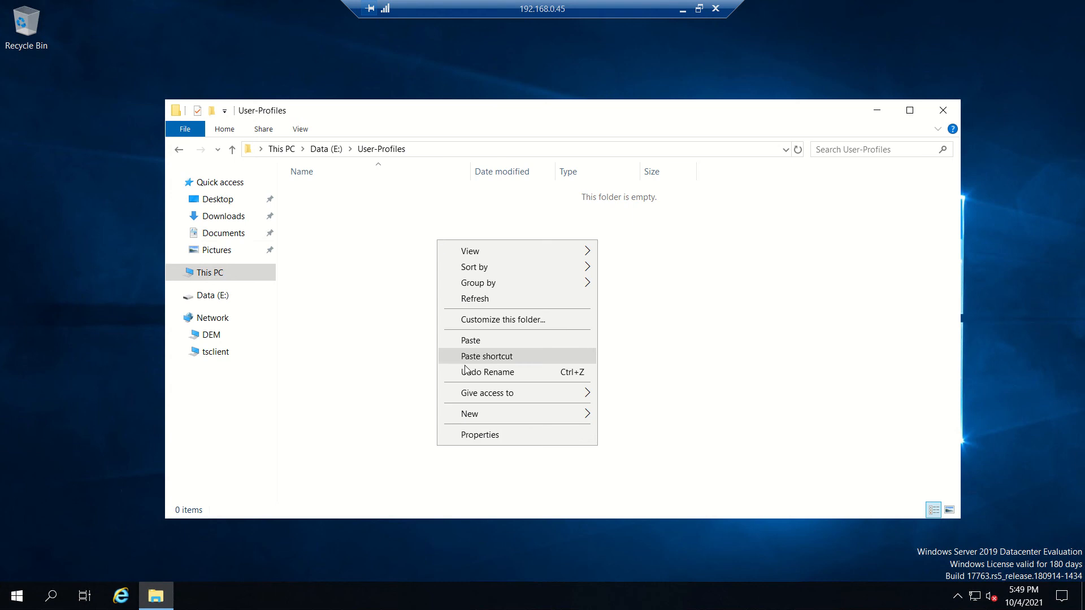
pyautogui.click(486, 432)
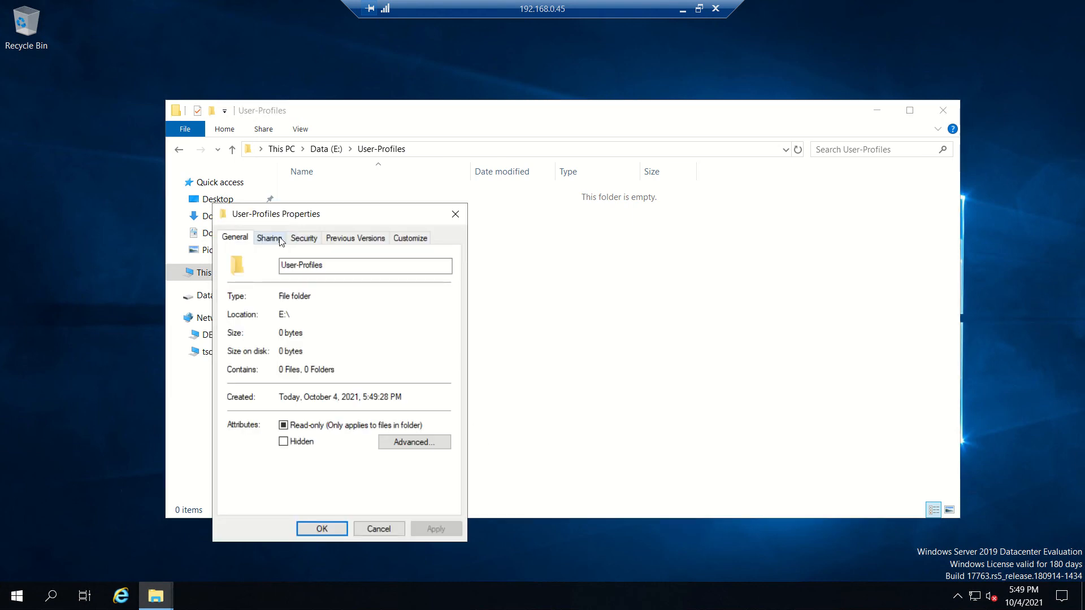
pyautogui.click(278, 238)
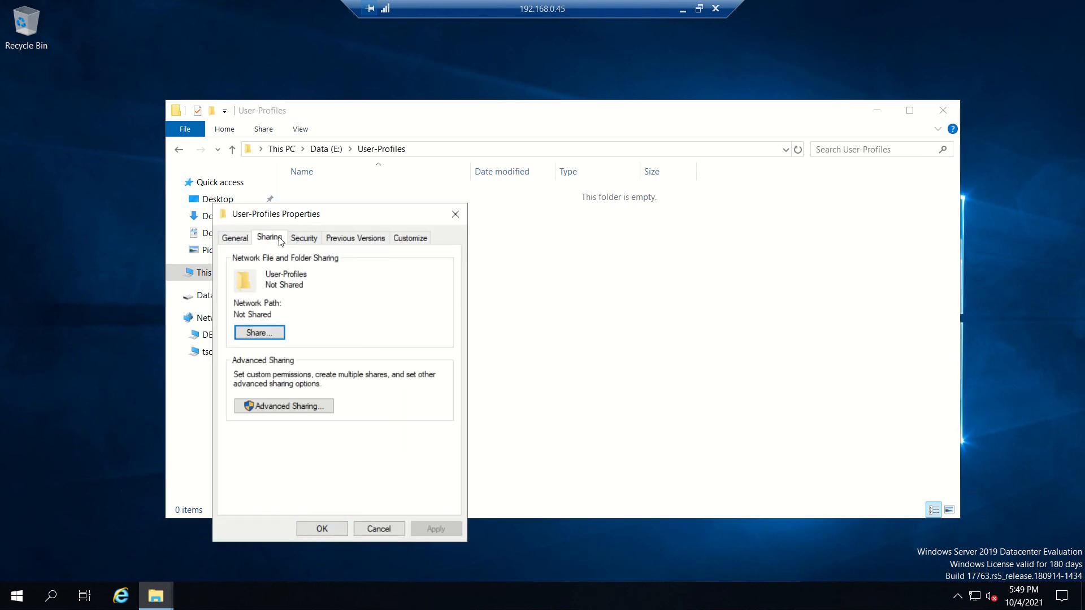
pyautogui.click(277, 336)
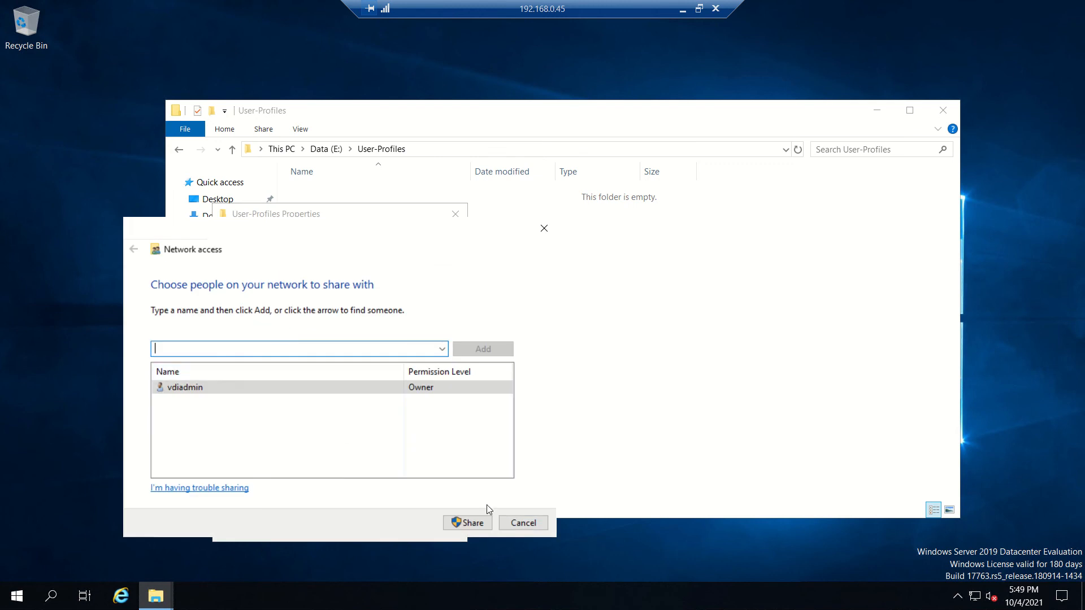
pyautogui.click(473, 523)
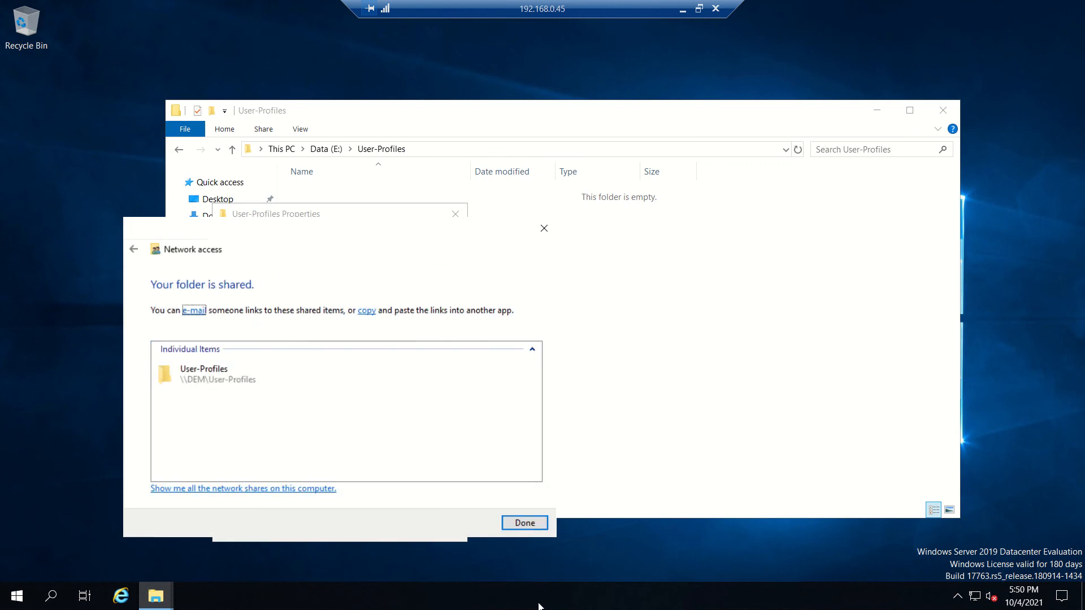
pyautogui.click(528, 524)
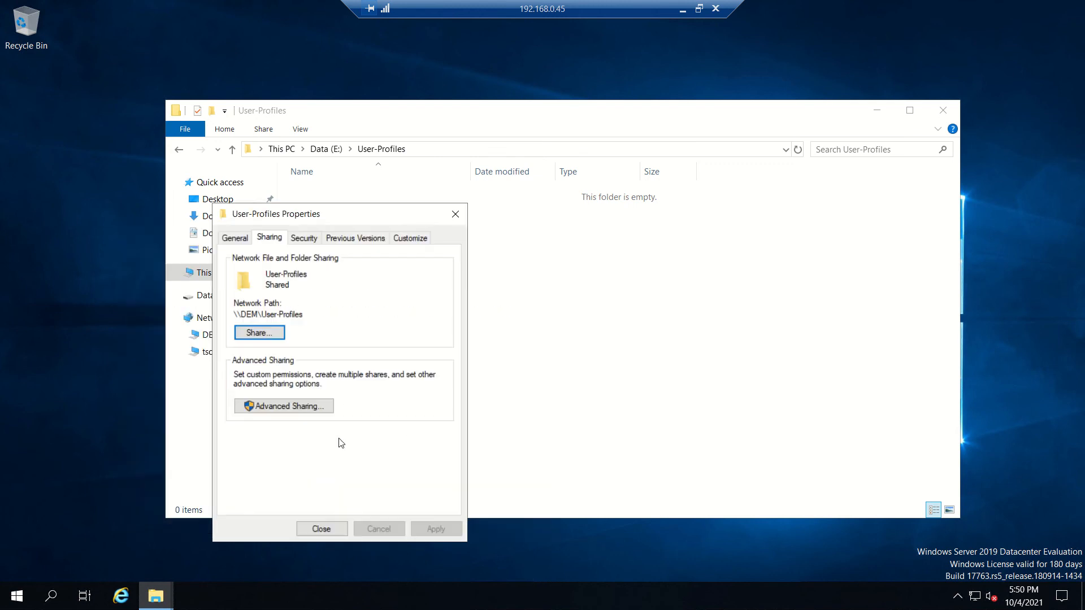
# Remove Full Control from Everyone in the User-Profiles share permissions, leaving Change and Read allowed.
pyautogui.click(293, 405)
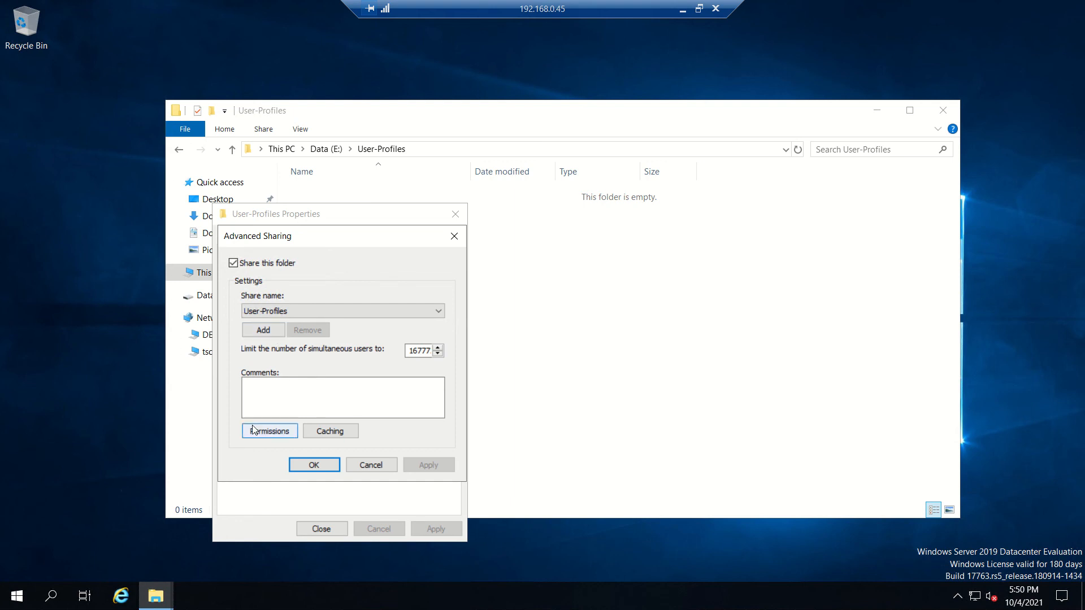
pyautogui.click(270, 431)
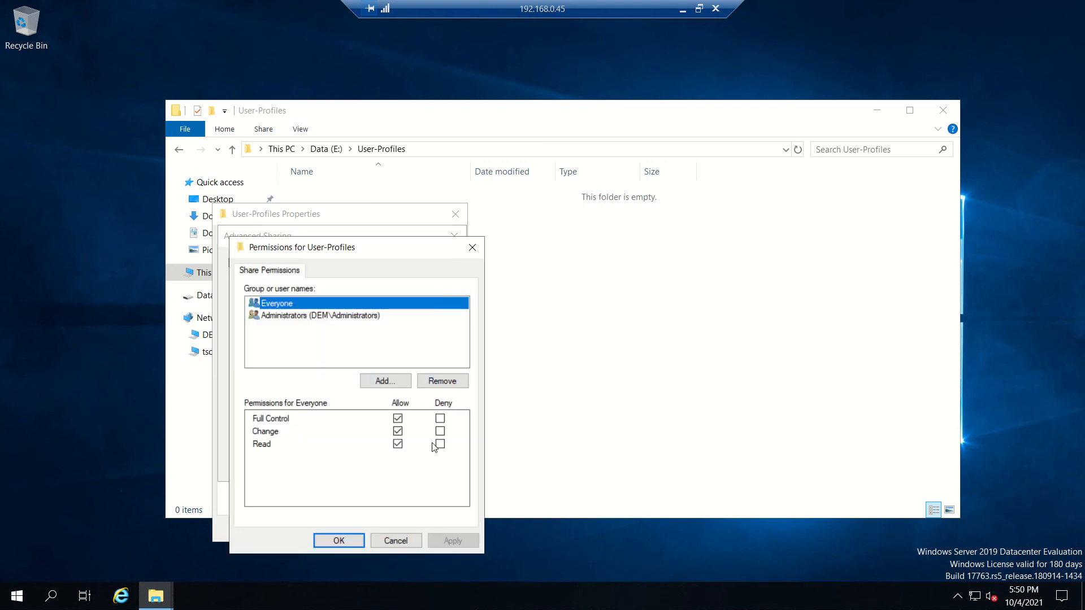
pyautogui.click(398, 418)
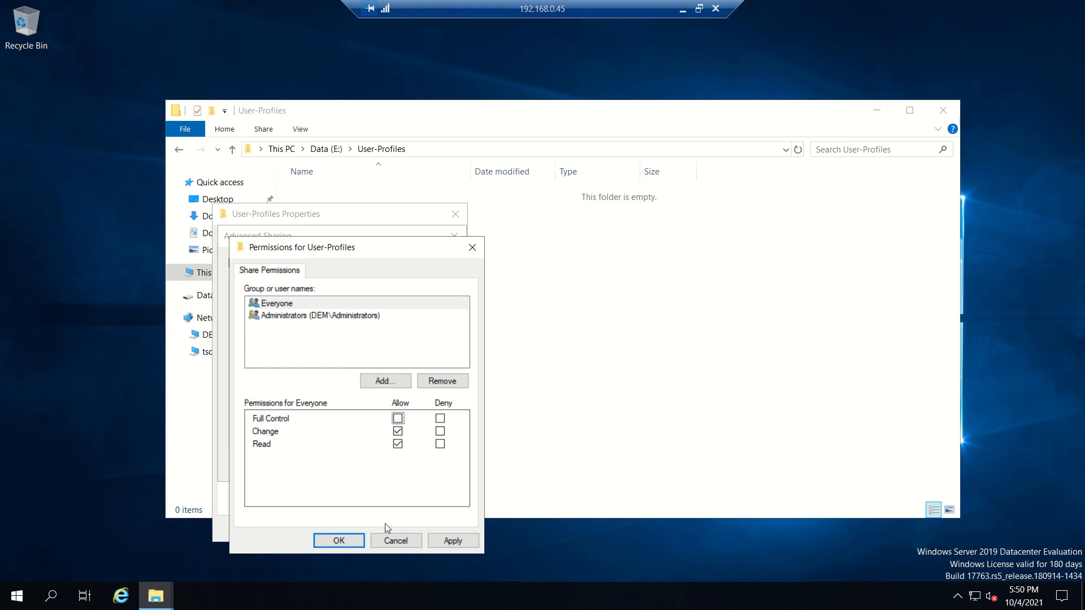
pyautogui.click(441, 541)
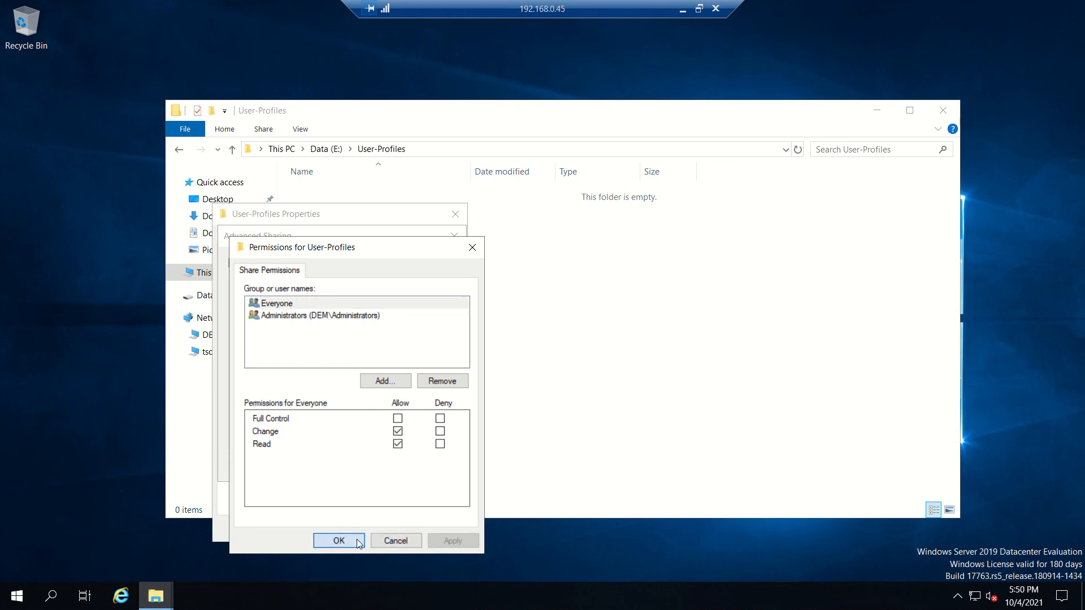
pyautogui.click(358, 541)
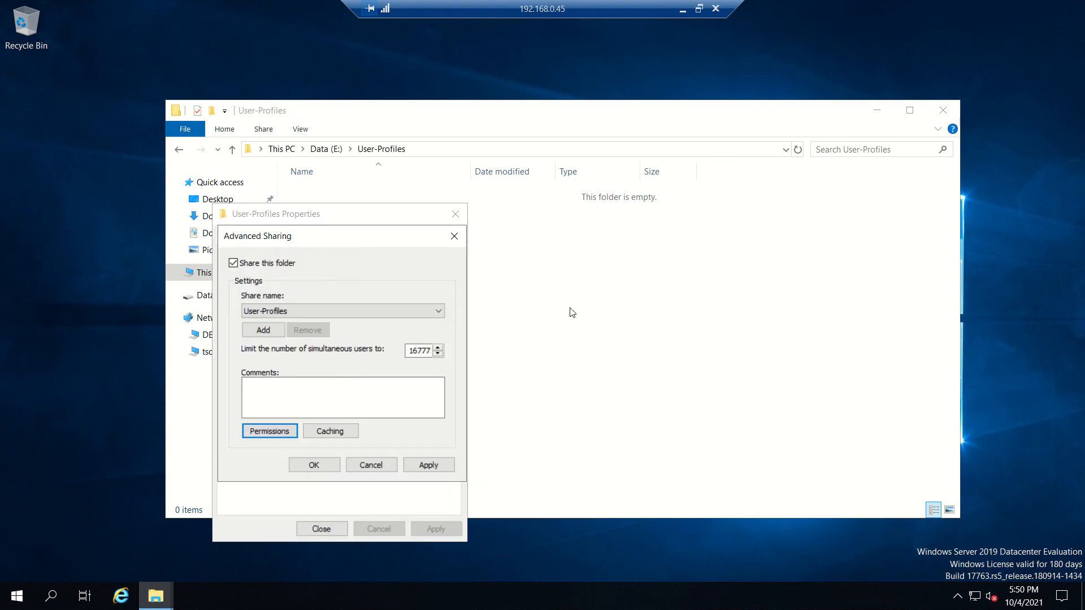
# Confirm the advanced sharing settings of User-Profiles and open the folder's advanced security settings.
pyautogui.click(314, 465)
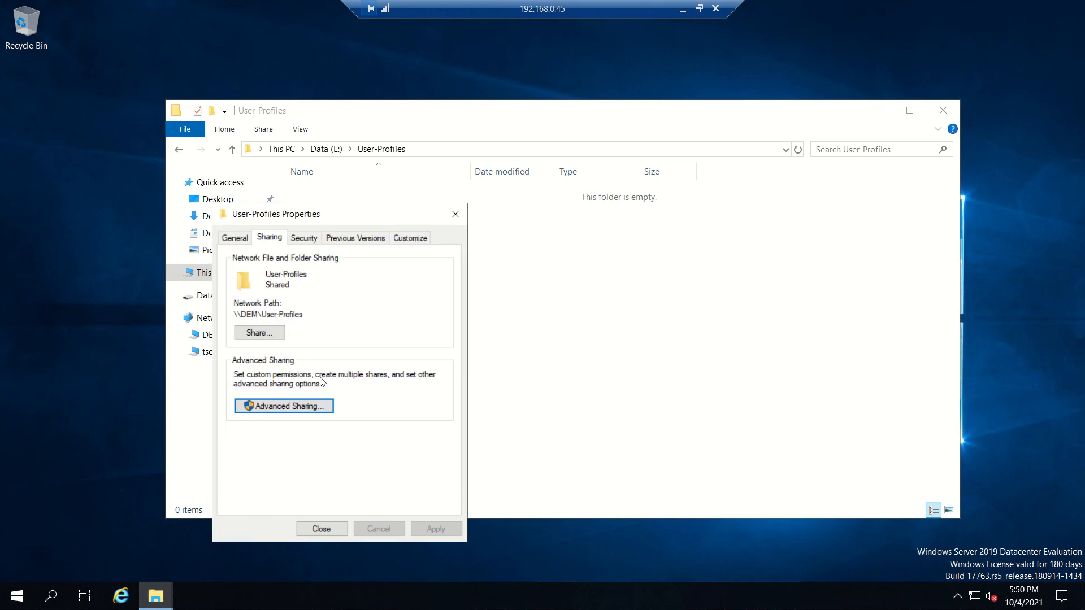
pyautogui.click(306, 239)
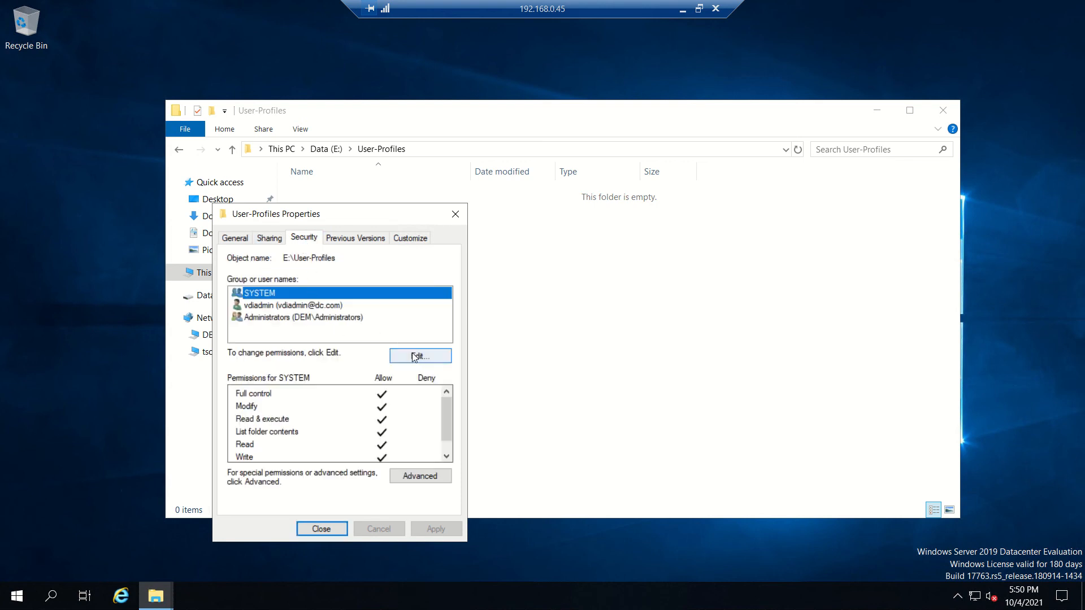
pyautogui.click(426, 476)
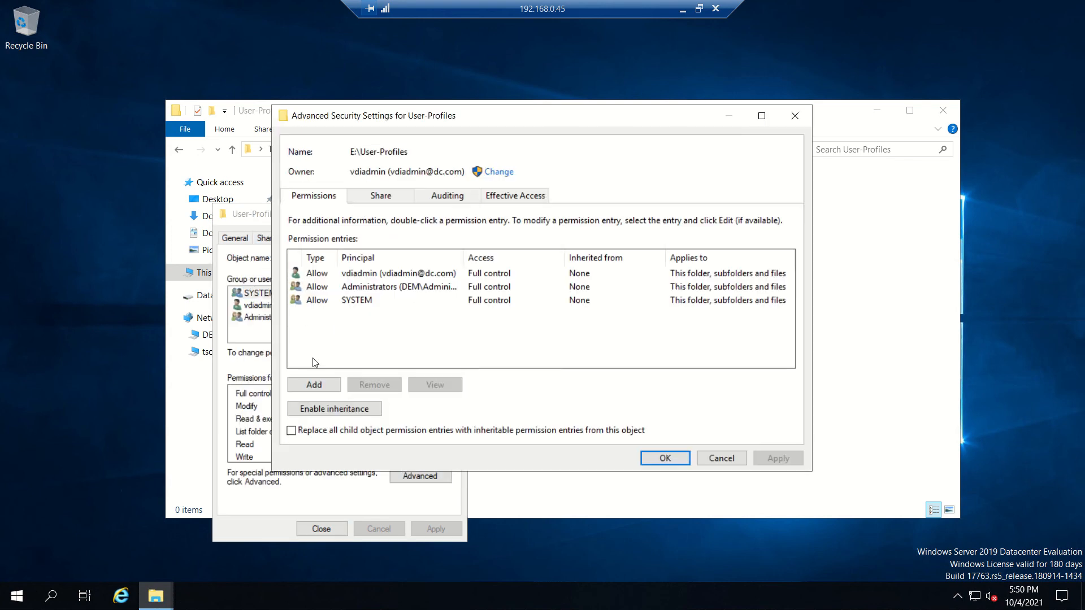
# Add a permission entry on User-Profiles allowing Domain Admins Full control of this folder, subfolders and files.
pyautogui.click(319, 387)
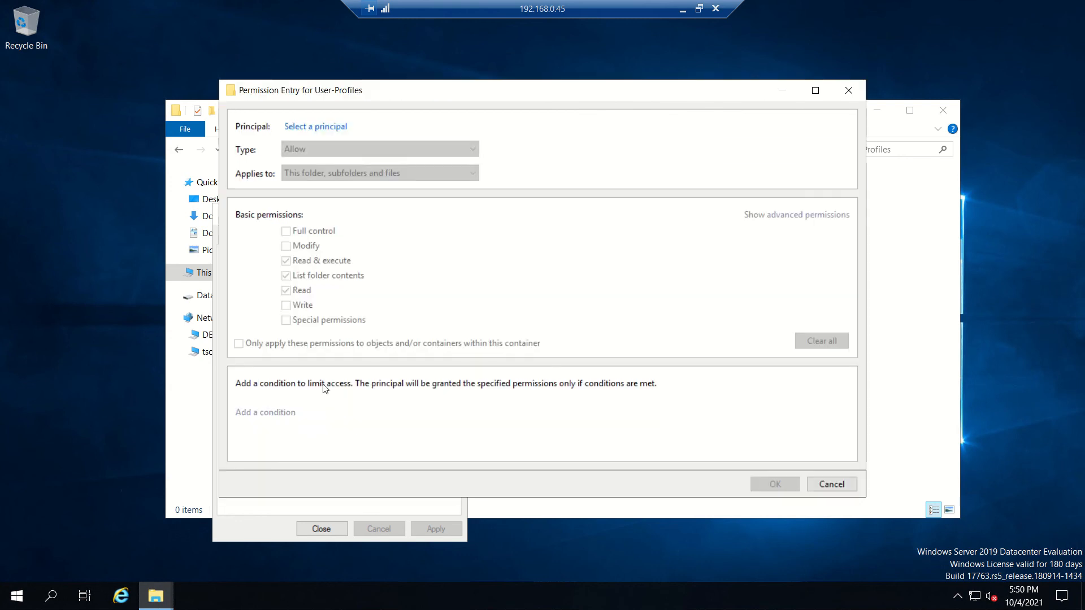
pyautogui.click(331, 126)
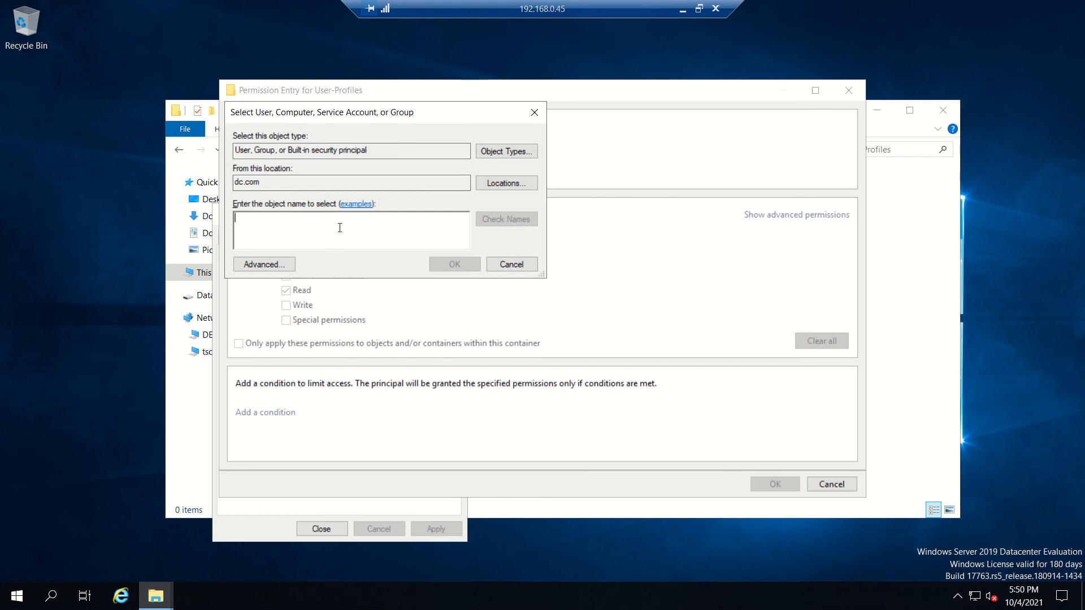
pyautogui.write('d')
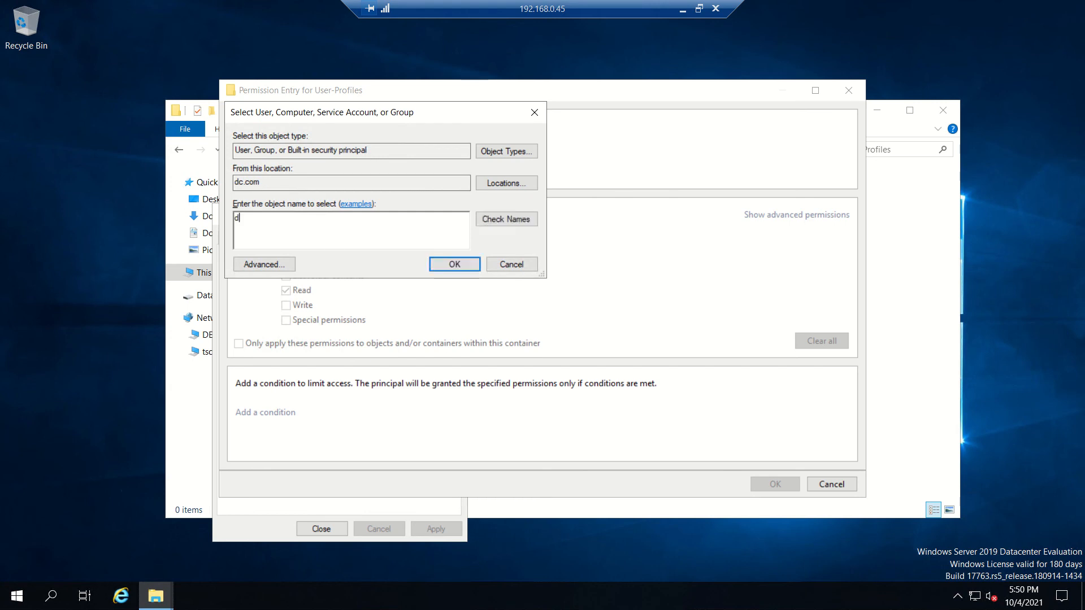
pyautogui.write('omain admins')
pyautogui.click(494, 217)
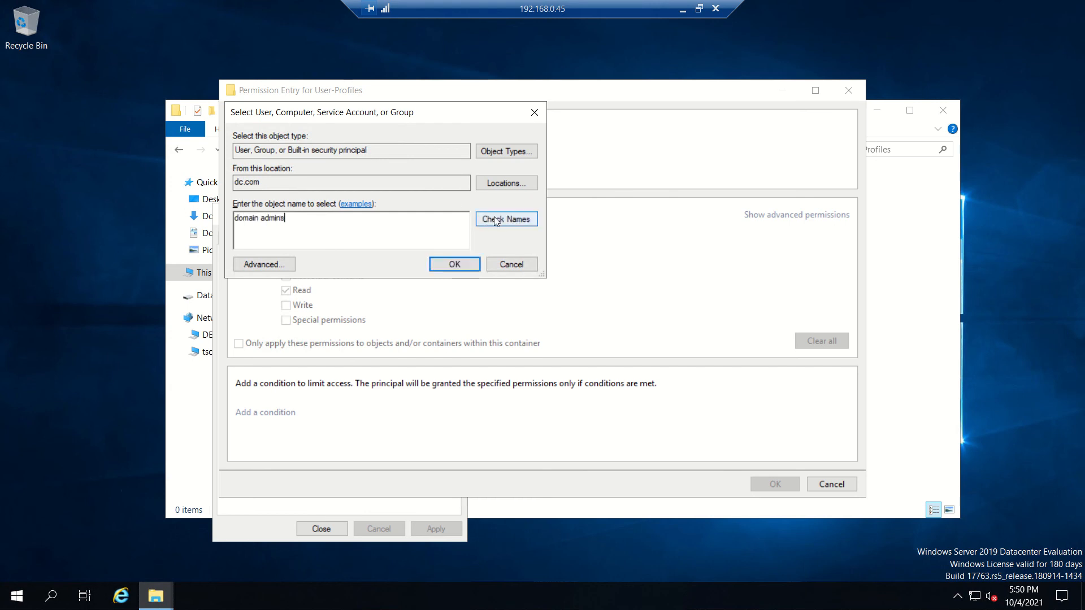
pyautogui.click(464, 264)
pyautogui.click(295, 236)
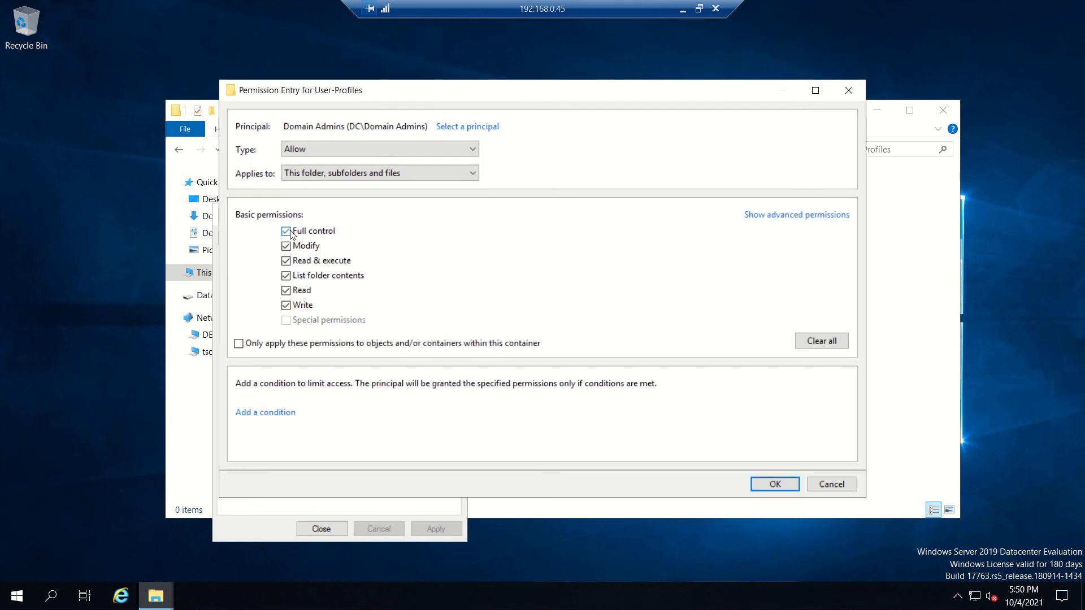
pyautogui.click(764, 486)
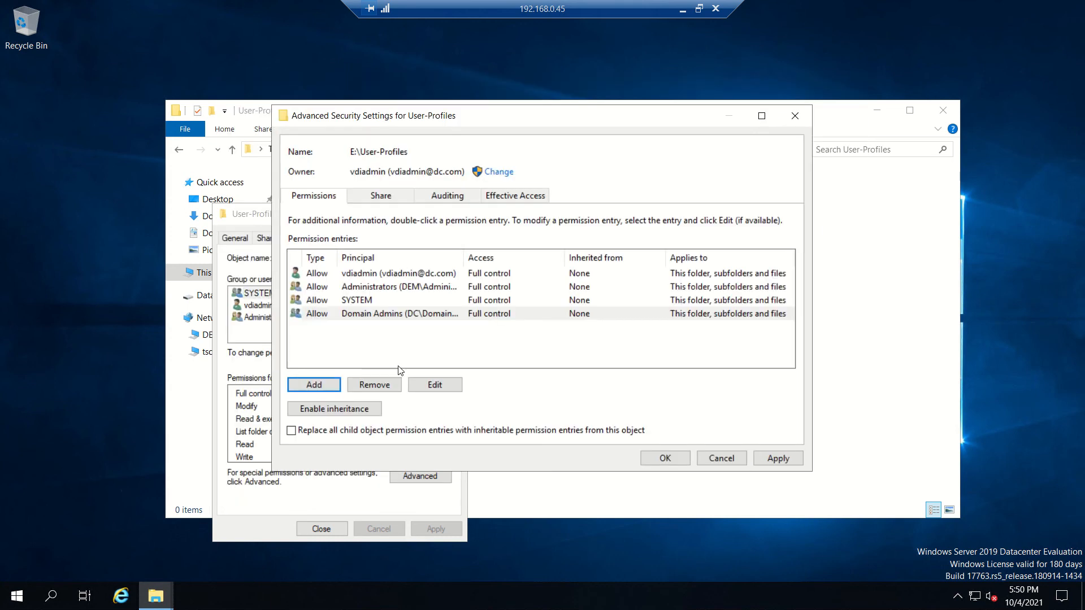
# Add an Endusers permission entry on User-Profiles that allows Create folders / append data in addition to the default read permissions.
pyautogui.click(317, 385)
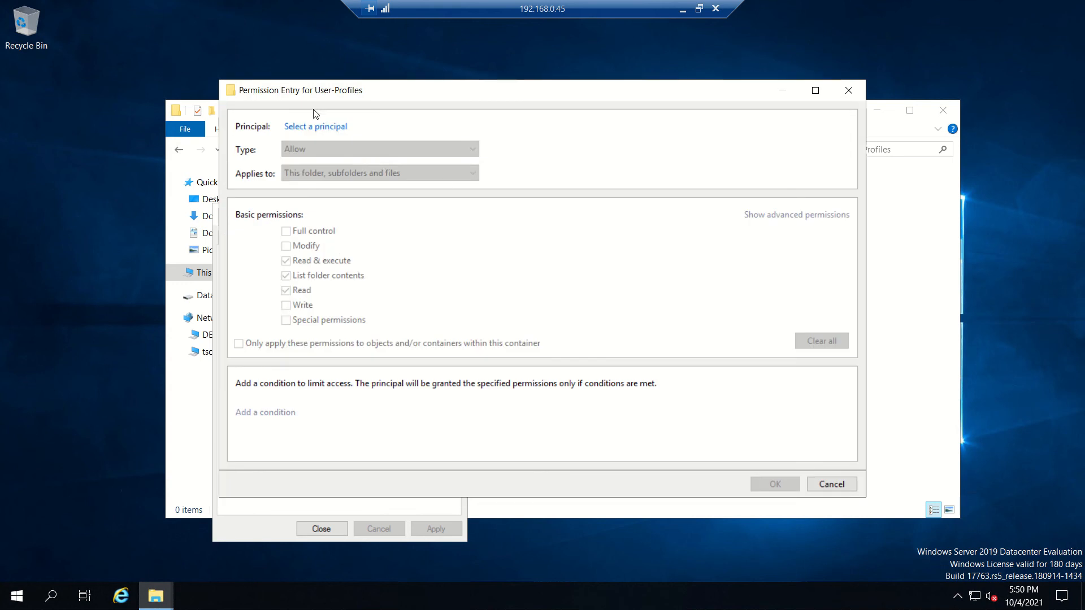
pyautogui.click(314, 126)
pyautogui.write('end')
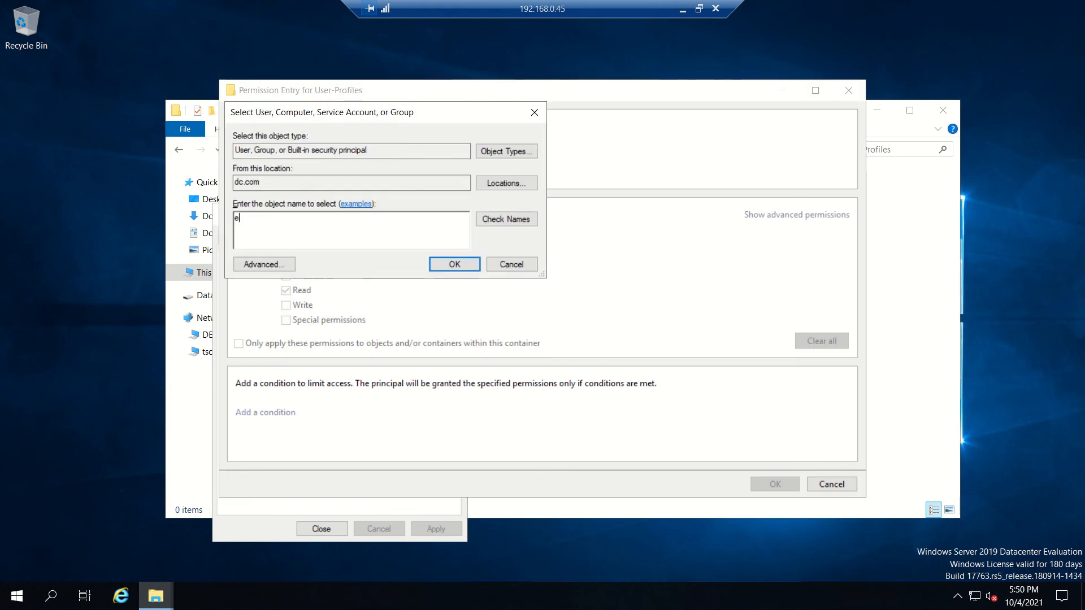
pyautogui.click(520, 217)
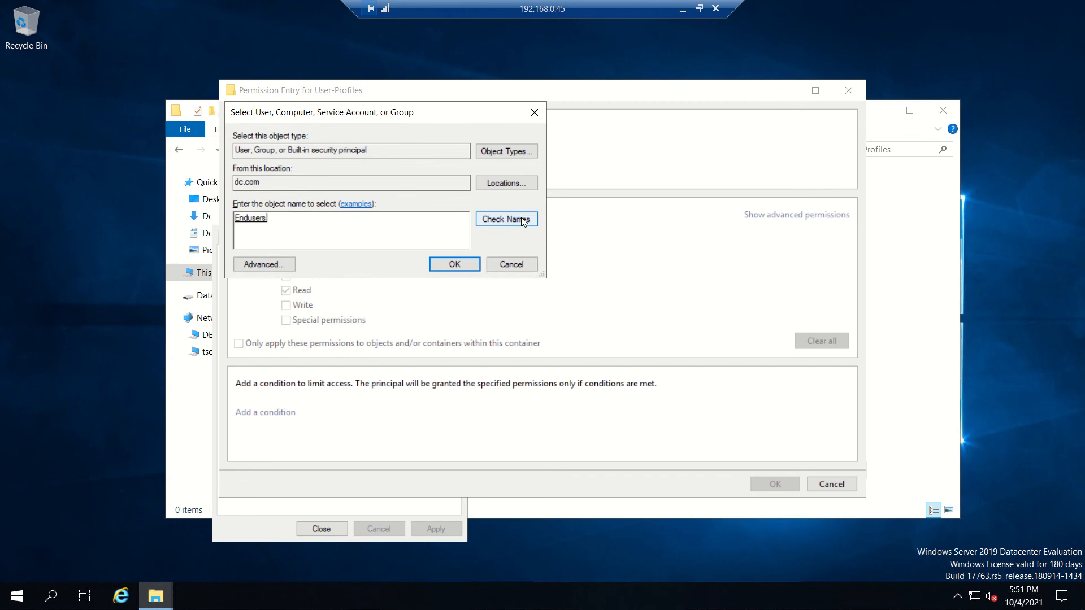
pyautogui.click(455, 264)
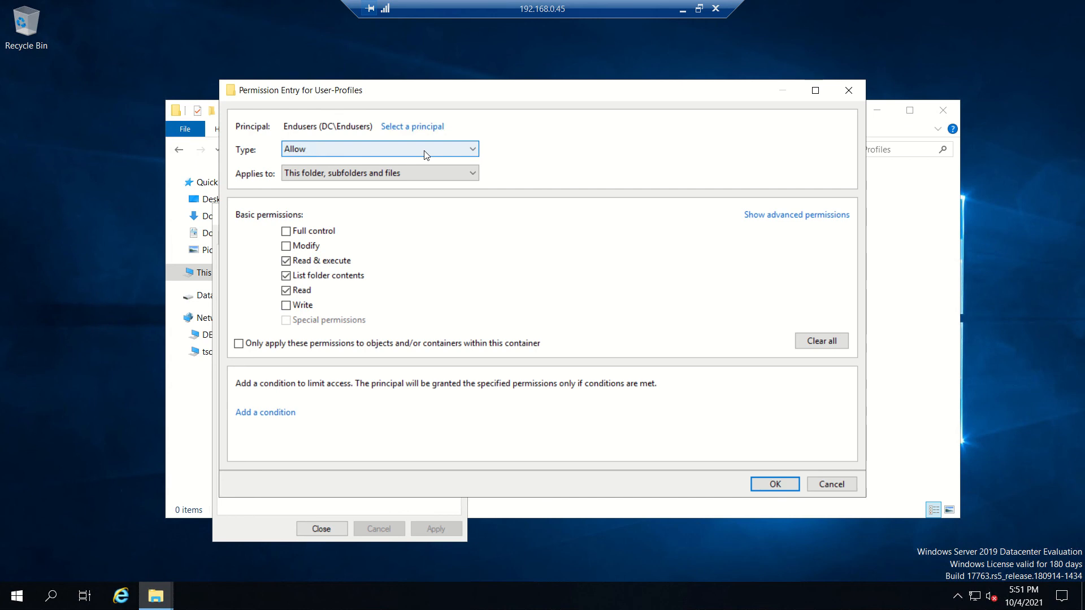
pyautogui.click(758, 220)
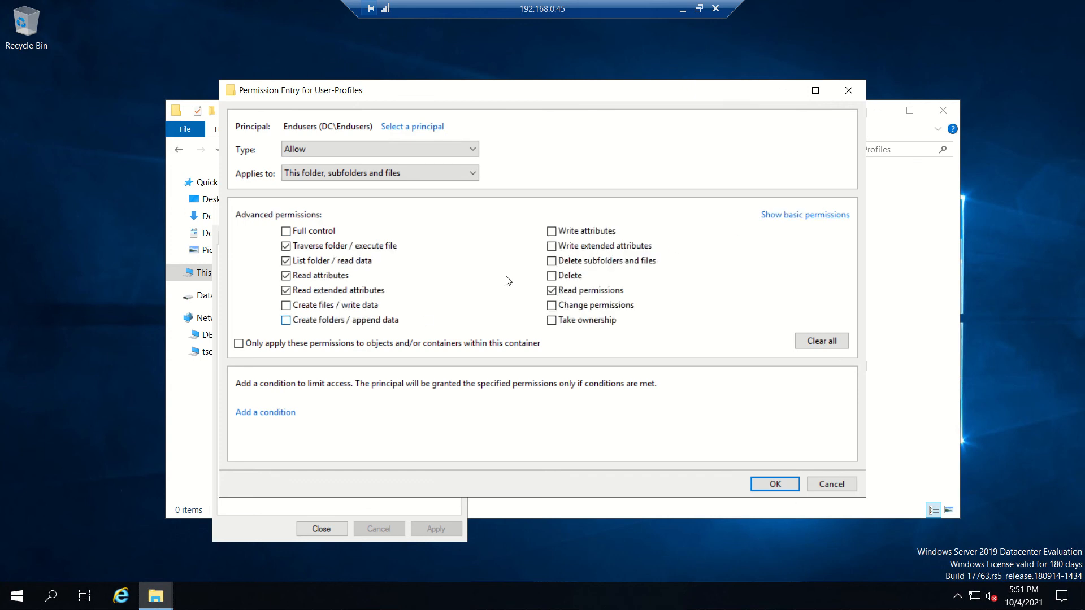
pyautogui.click(286, 320)
pyautogui.click(781, 488)
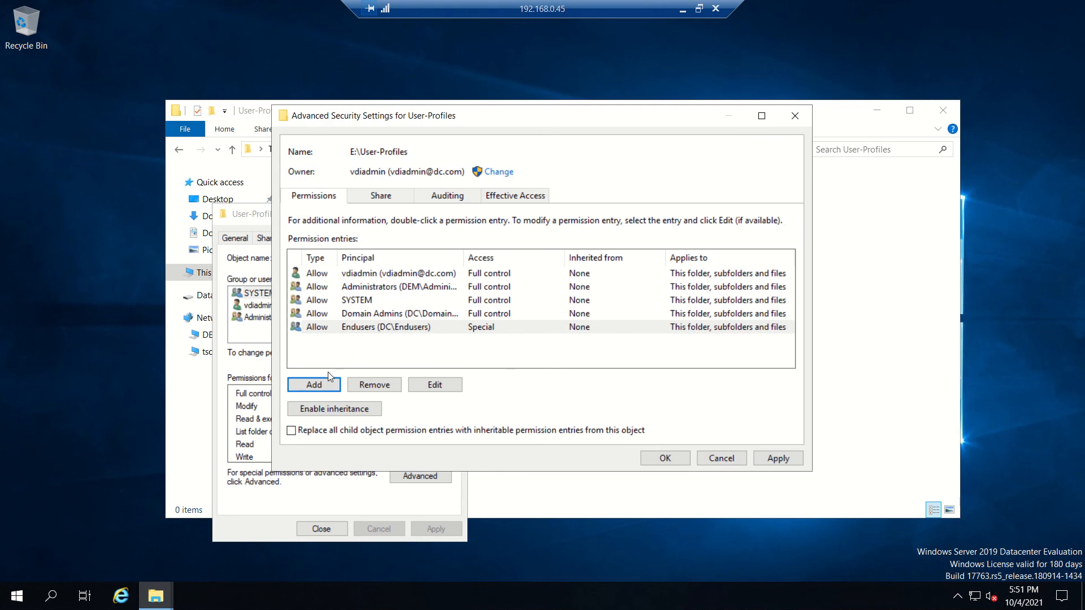
# Add an Authenticated Users entry with the default Read & execute access to User-Profiles, then save the settings and close the folder's properties.
pyautogui.click(316, 384)
pyautogui.click(315, 128)
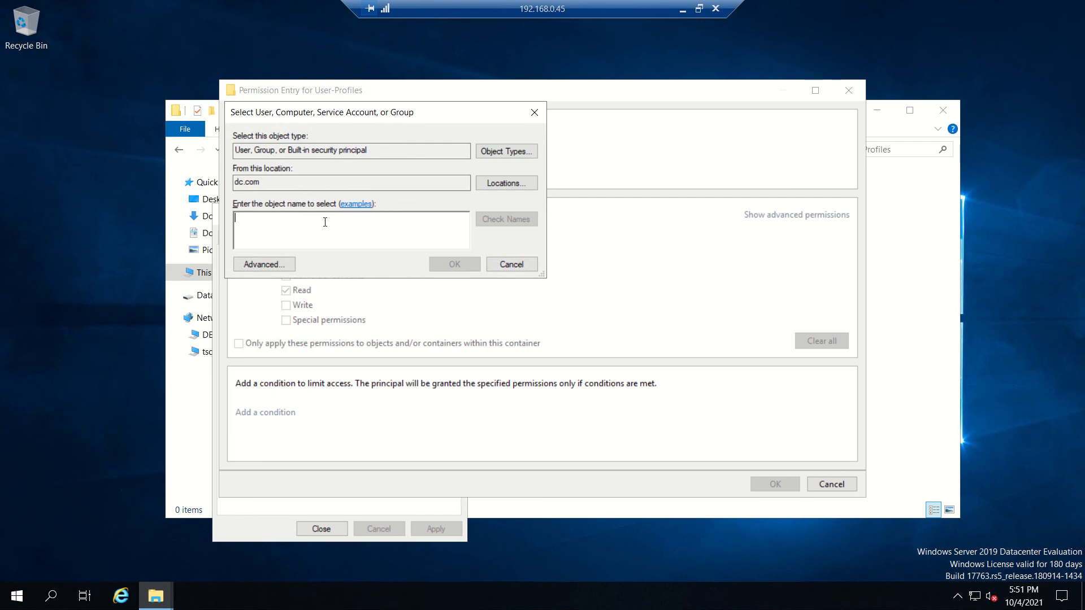
pyautogui.write('auth')
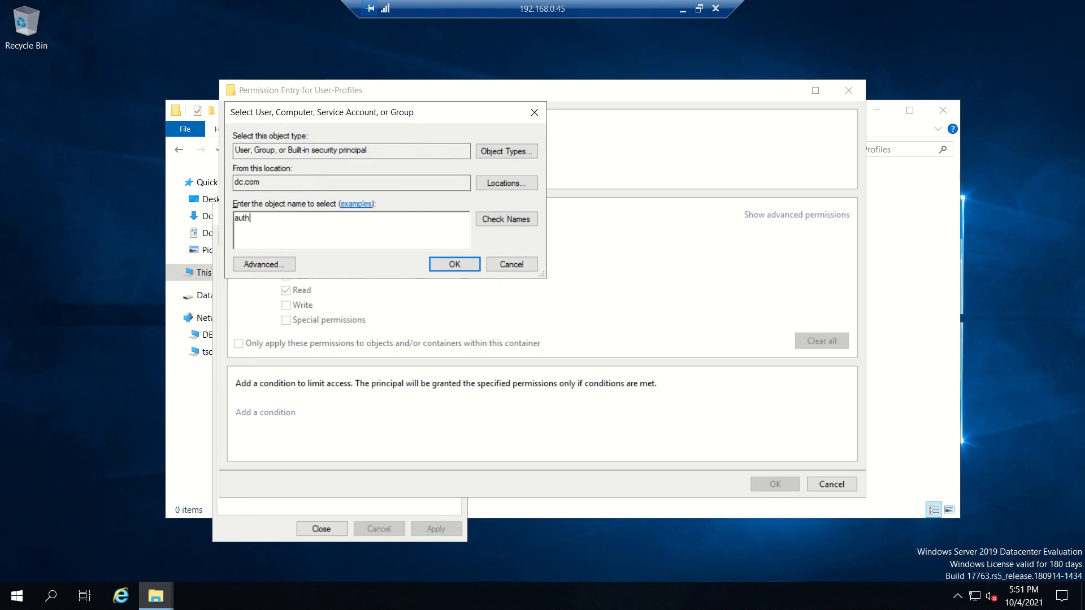
pyautogui.write('enticate d')
pyautogui.click(523, 221)
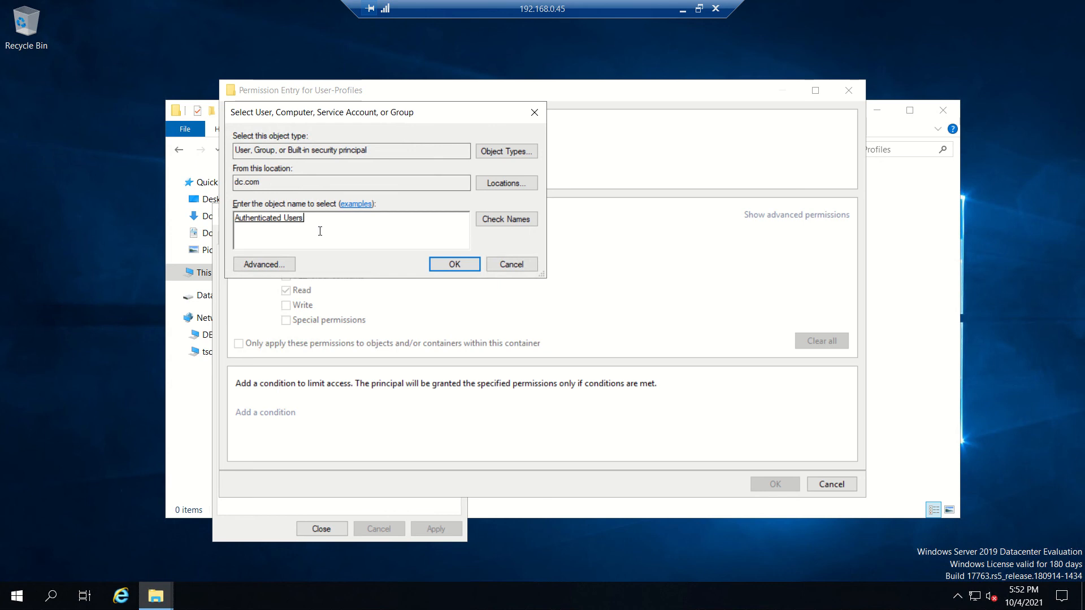
pyautogui.click(475, 264)
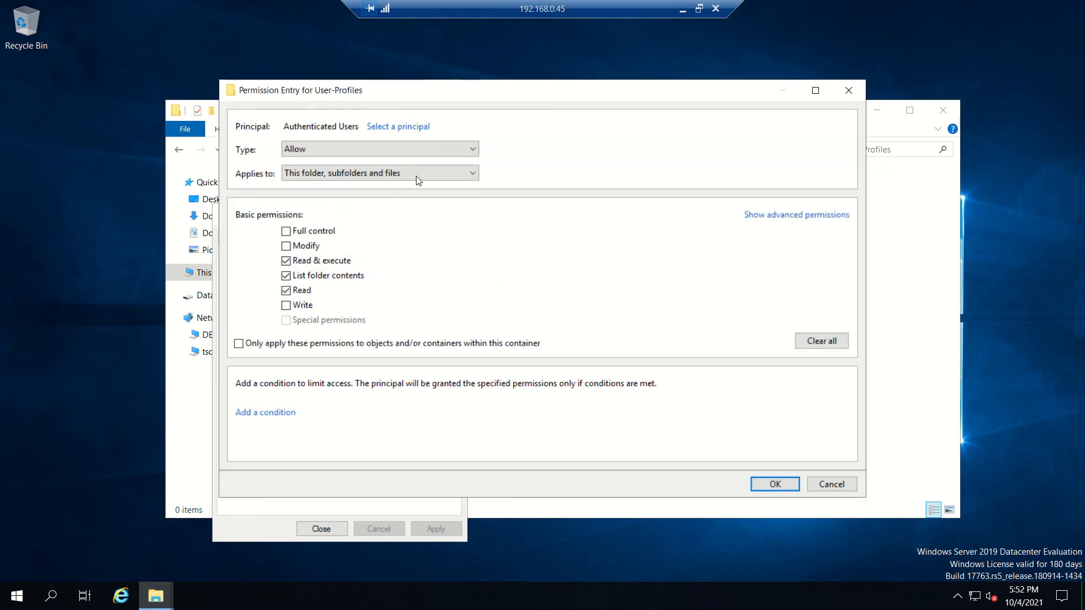
pyautogui.click(772, 486)
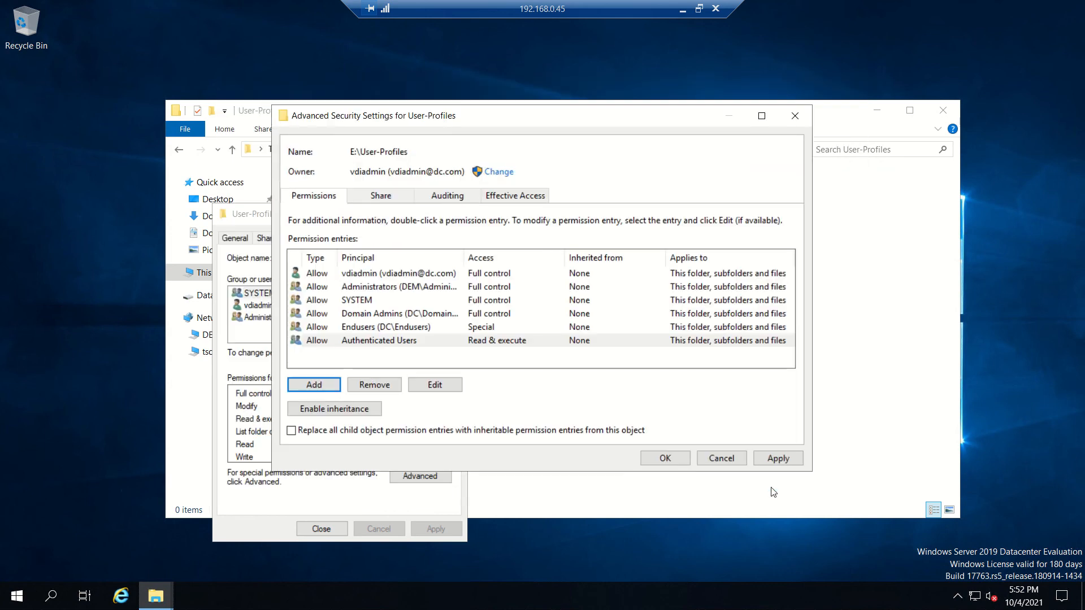
pyautogui.click(670, 459)
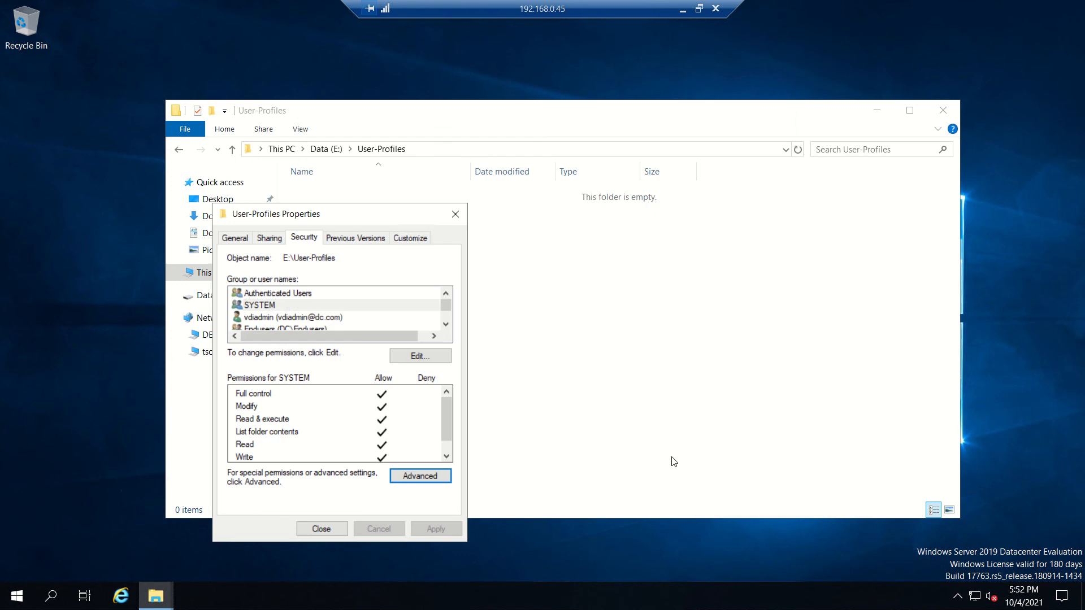
pyautogui.click(339, 526)
# Open the DEM-Config folder on the Data (E:) drive and show the security settings in its properties.
pyautogui.click(328, 151)
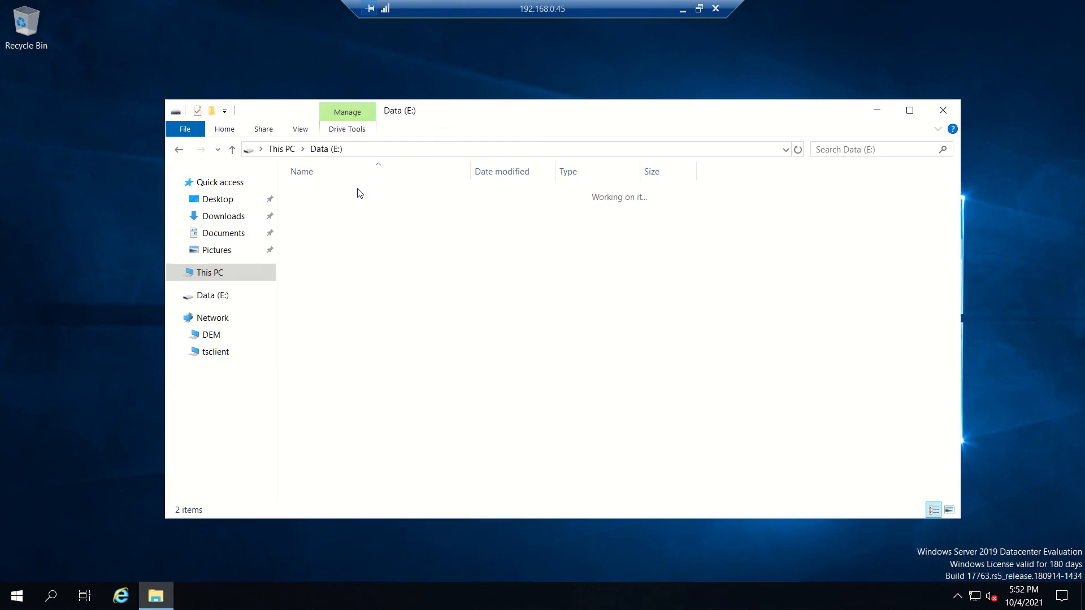
pyautogui.doubleClick(335, 193)
pyautogui.rightClick(367, 246)
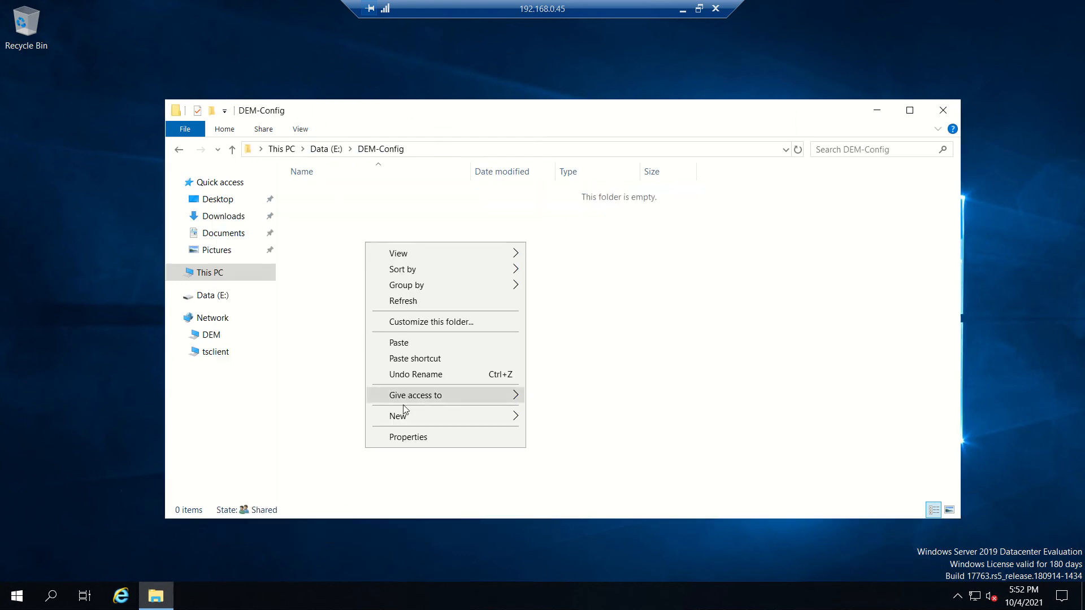
pyautogui.click(416, 439)
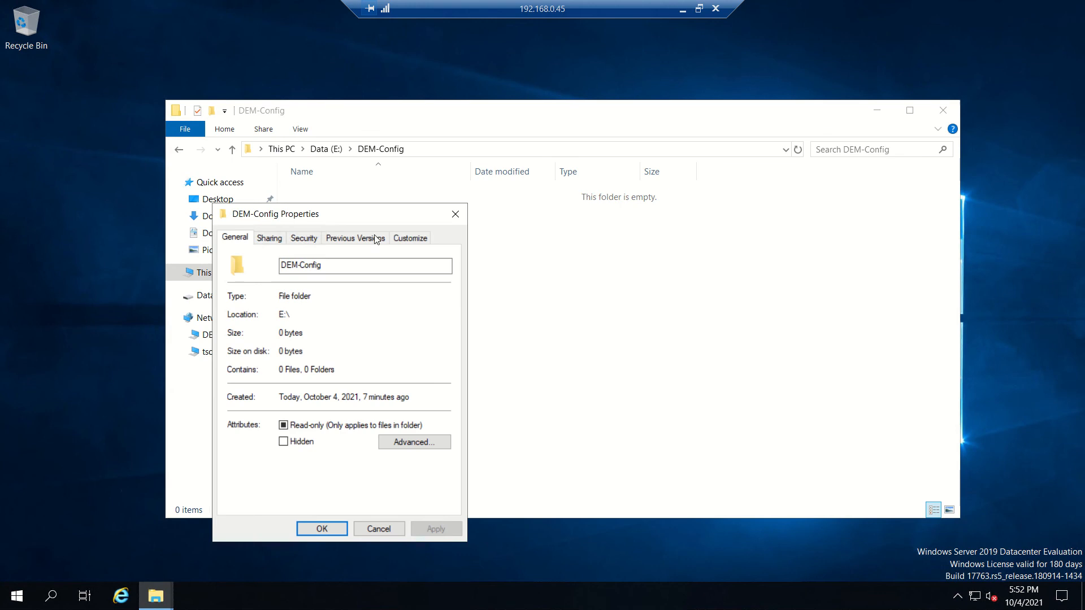
pyautogui.click(312, 239)
pyautogui.click(423, 361)
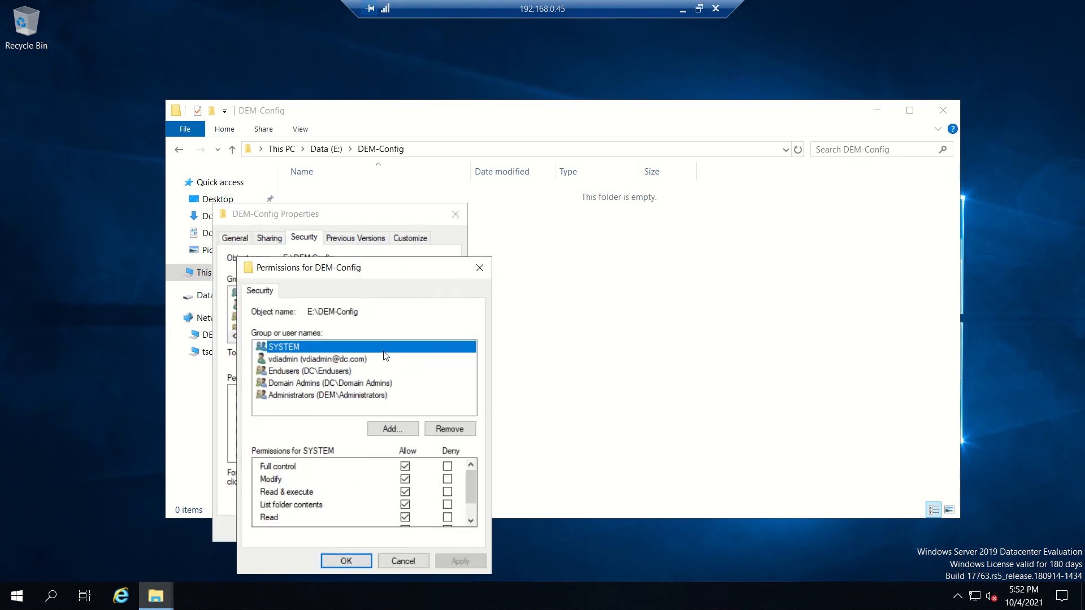
pyautogui.click(391, 428)
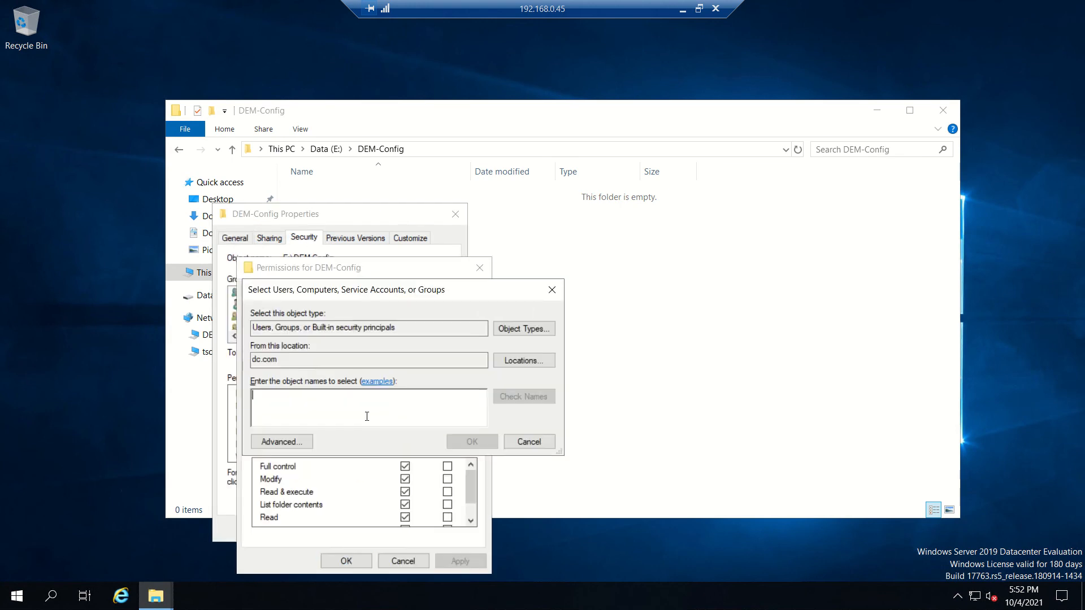
pyautogui.click(528, 443)
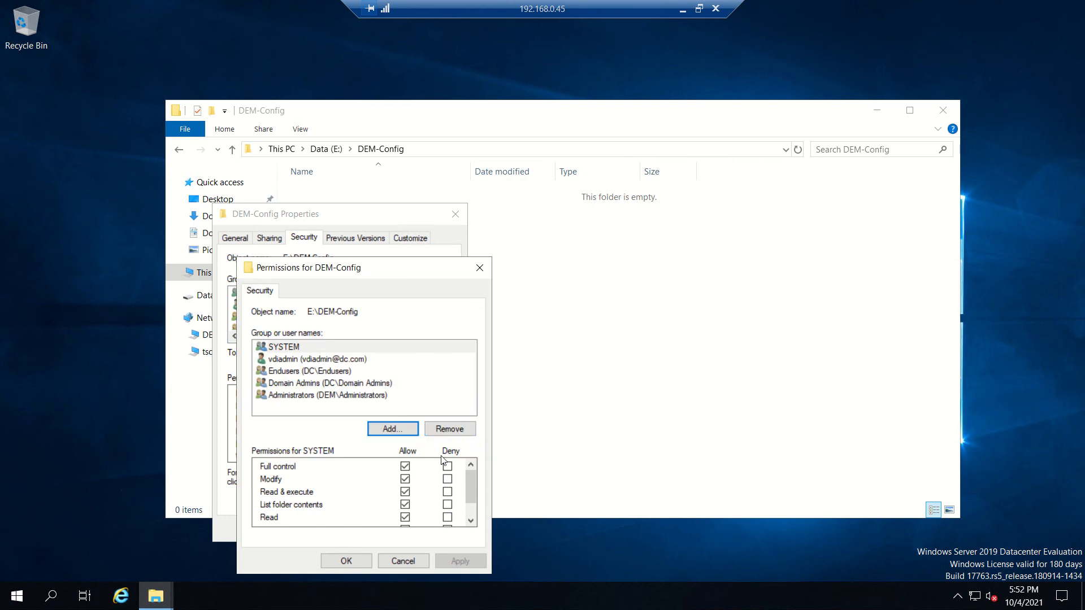
pyautogui.click(422, 559)
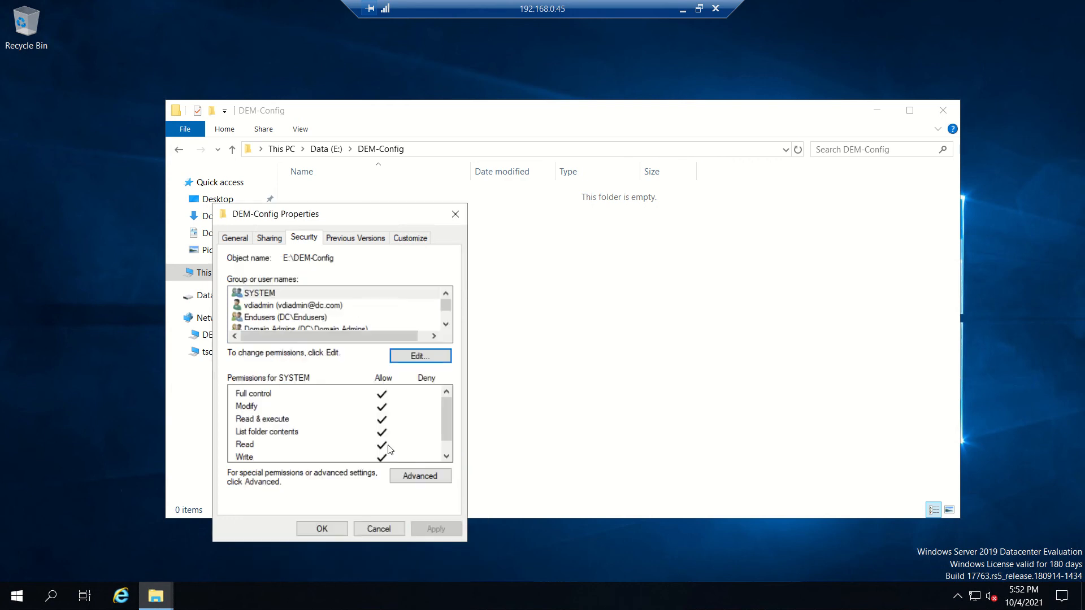
# Add an Authenticated Users entry with the default Read & execute permissions in DEM-Config's advanced security settings.
pyautogui.click(419, 476)
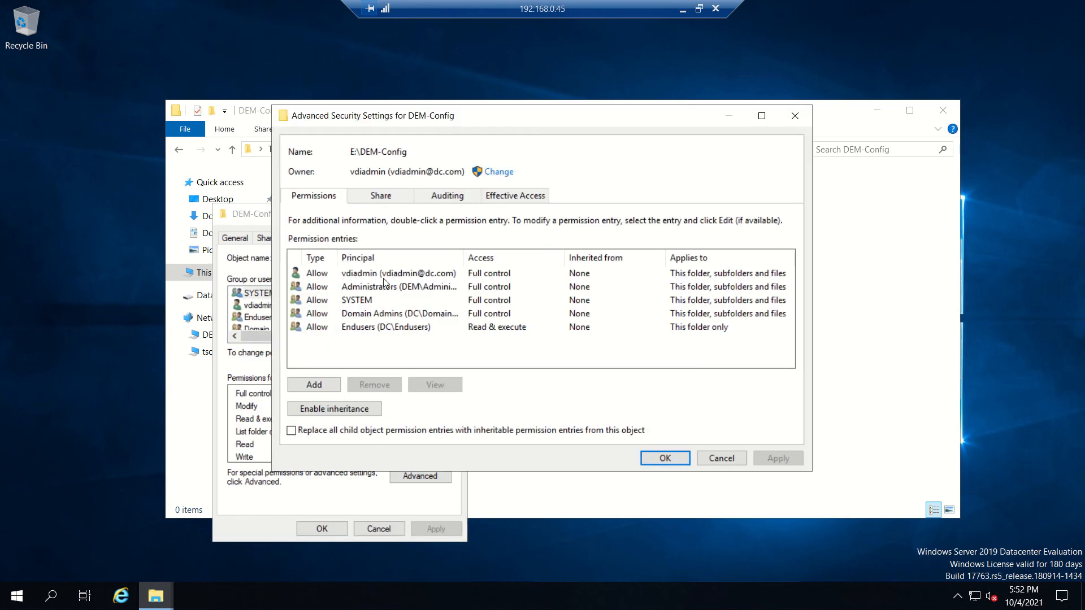
pyautogui.click(331, 387)
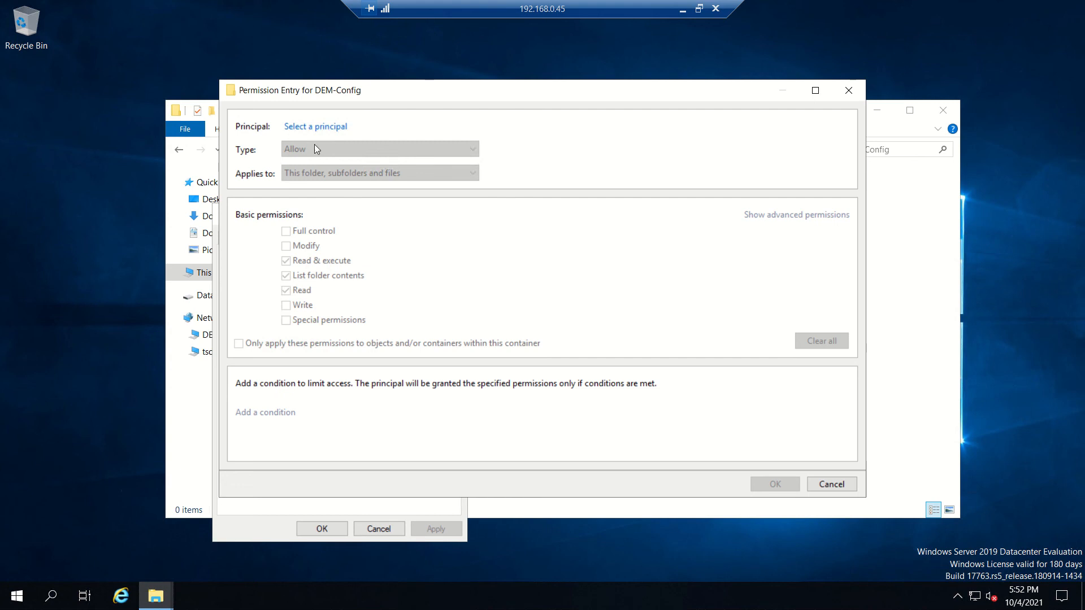
pyautogui.click(314, 123)
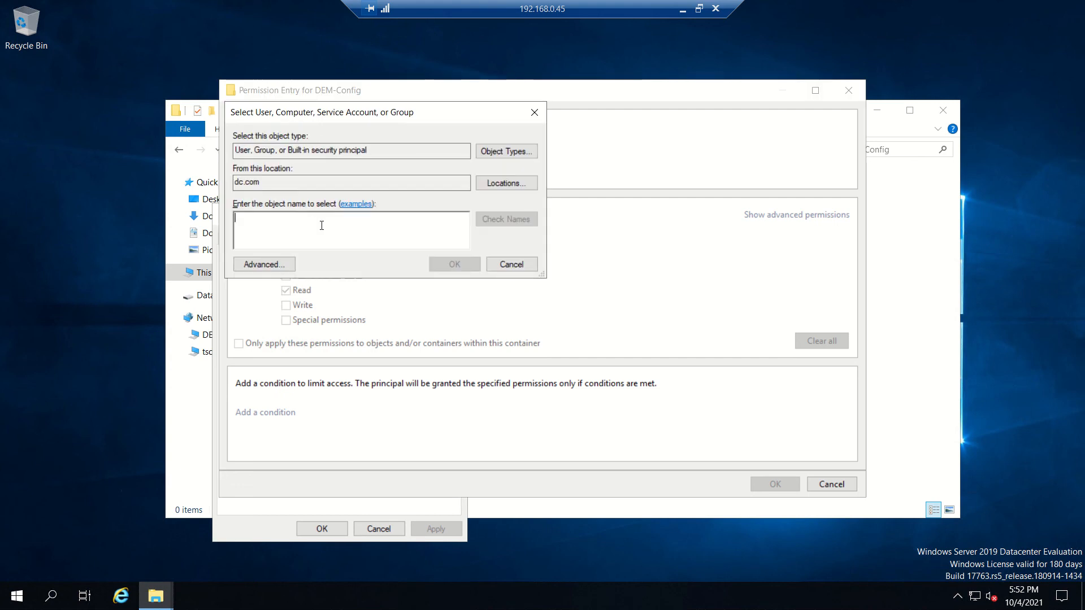
pyautogui.write('authenticated')
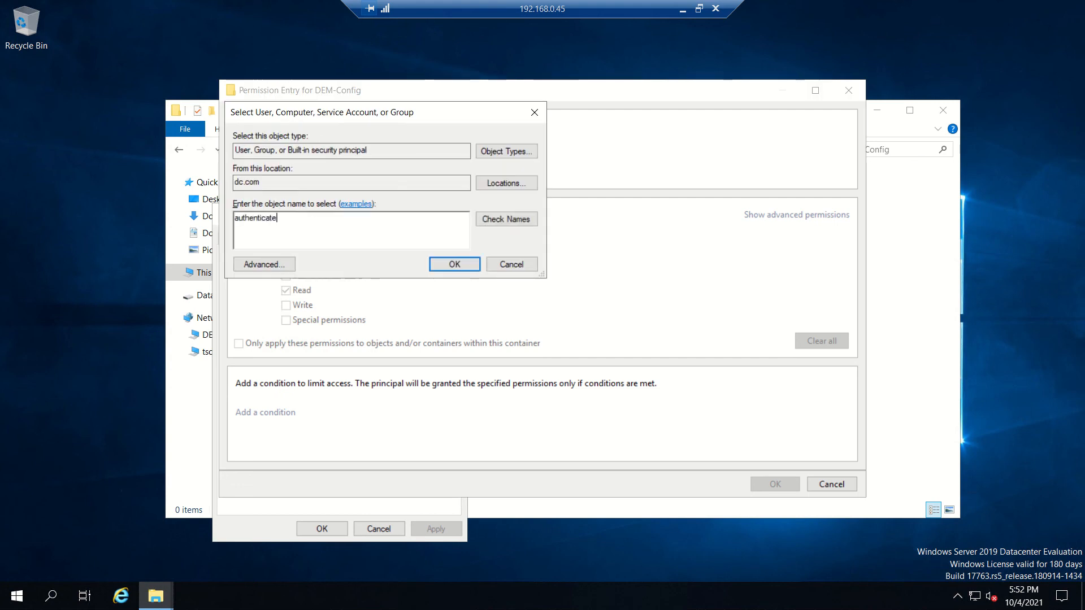
pyautogui.click(483, 222)
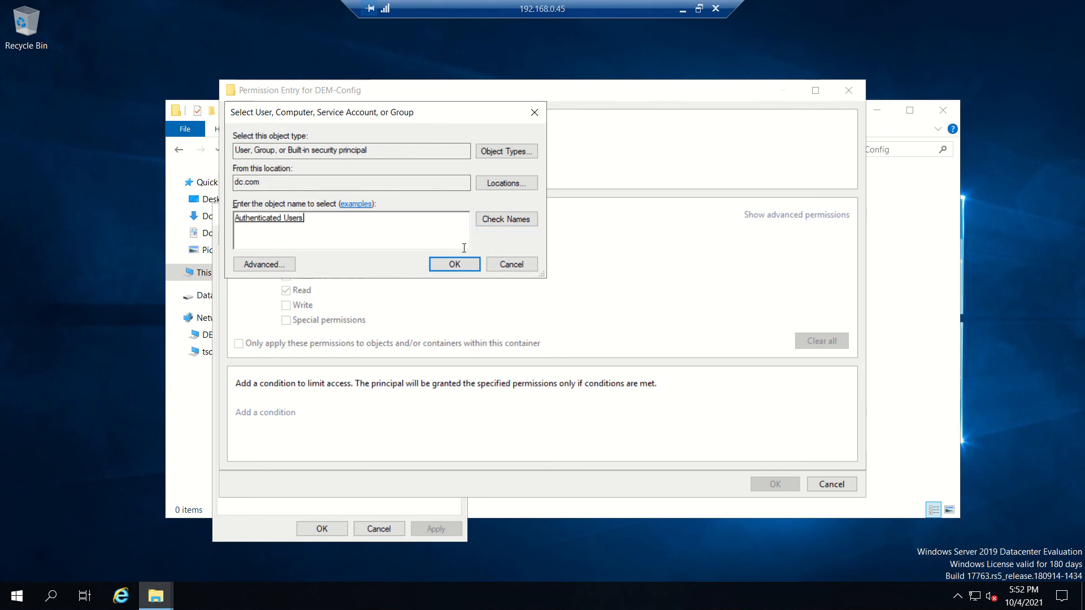
pyautogui.click(460, 262)
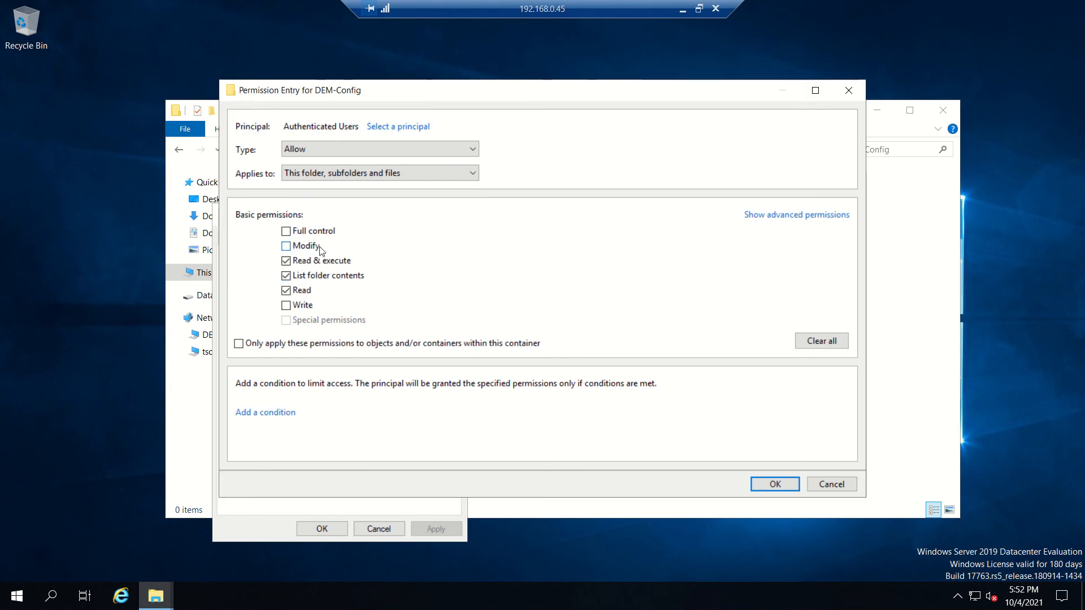
pyautogui.click(780, 494)
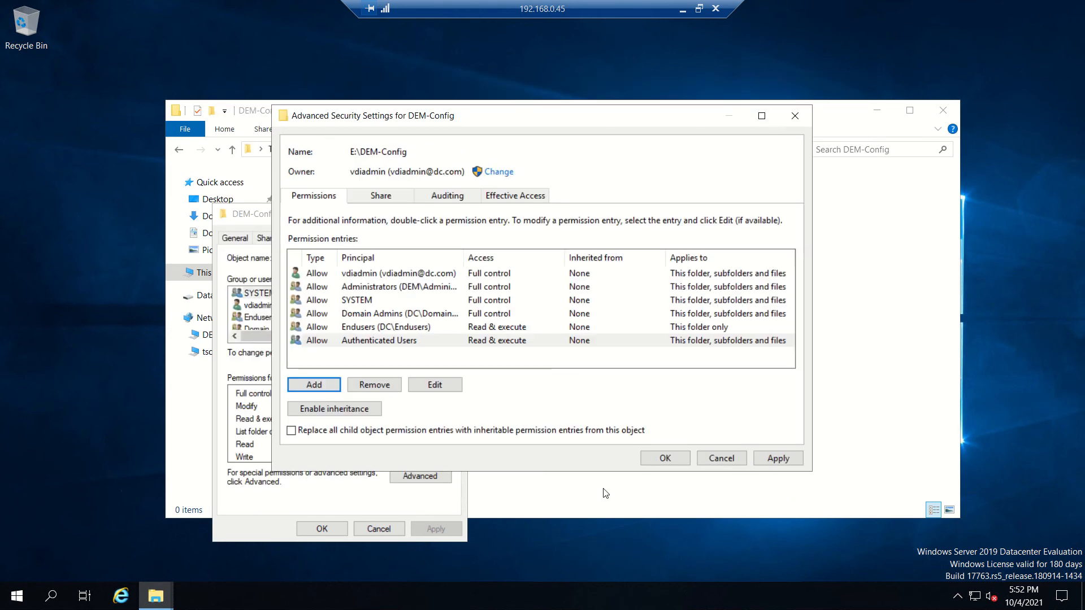
# Save DEM-Config's advanced security settings, close the folder's properties and return to the Data (E:) drive.
pyautogui.click(647, 459)
pyautogui.click(330, 527)
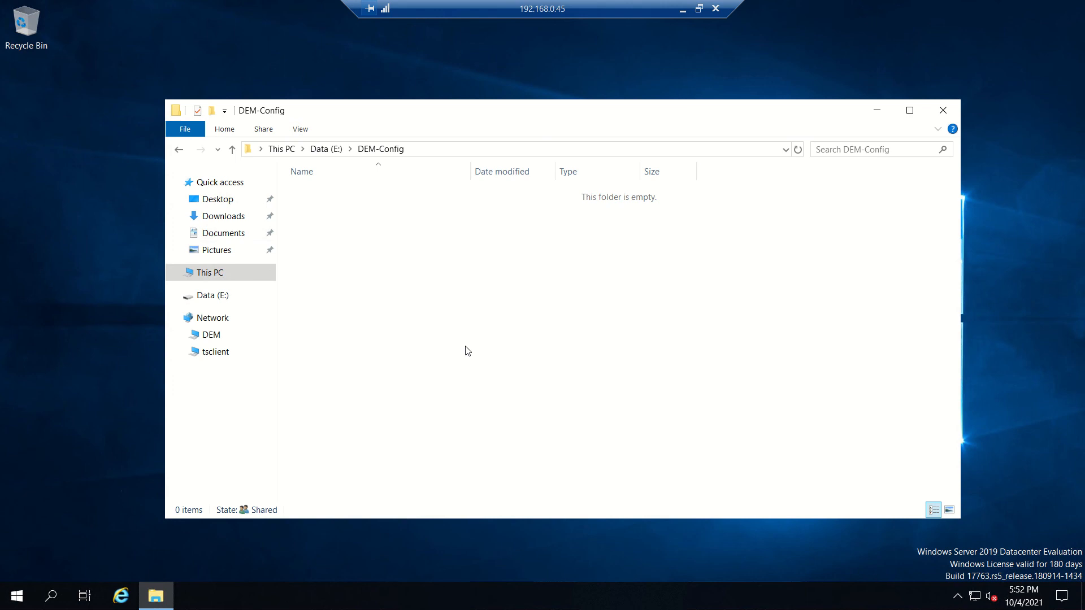
pyautogui.click(326, 149)
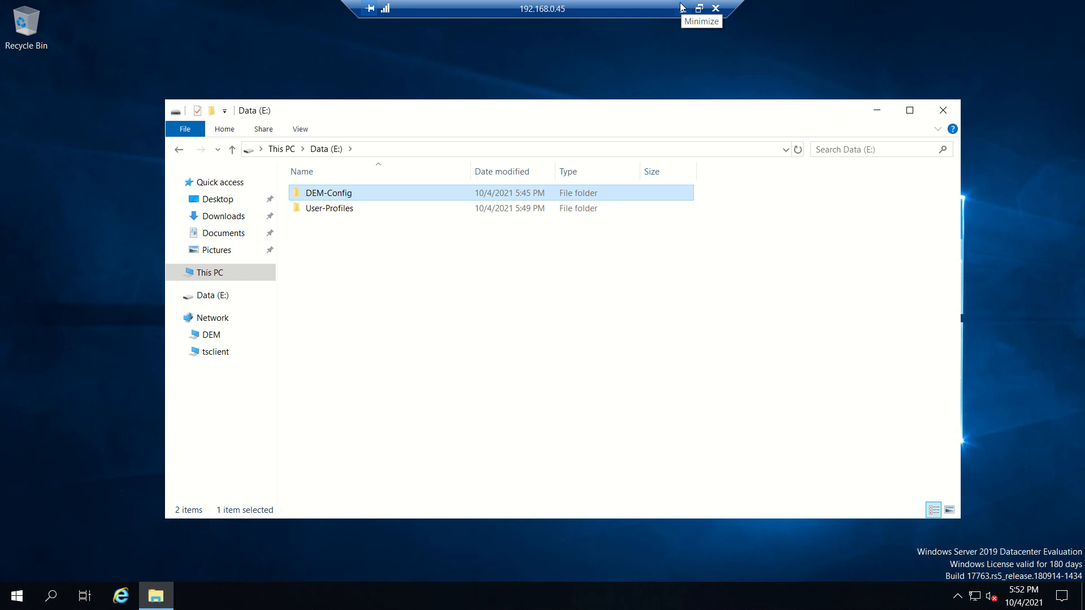
# Check the contents of the DEM-Config and User-Profiles folders on the Data (E:) drive, then minimize the remote desktop session.
pyautogui.click(588, 353)
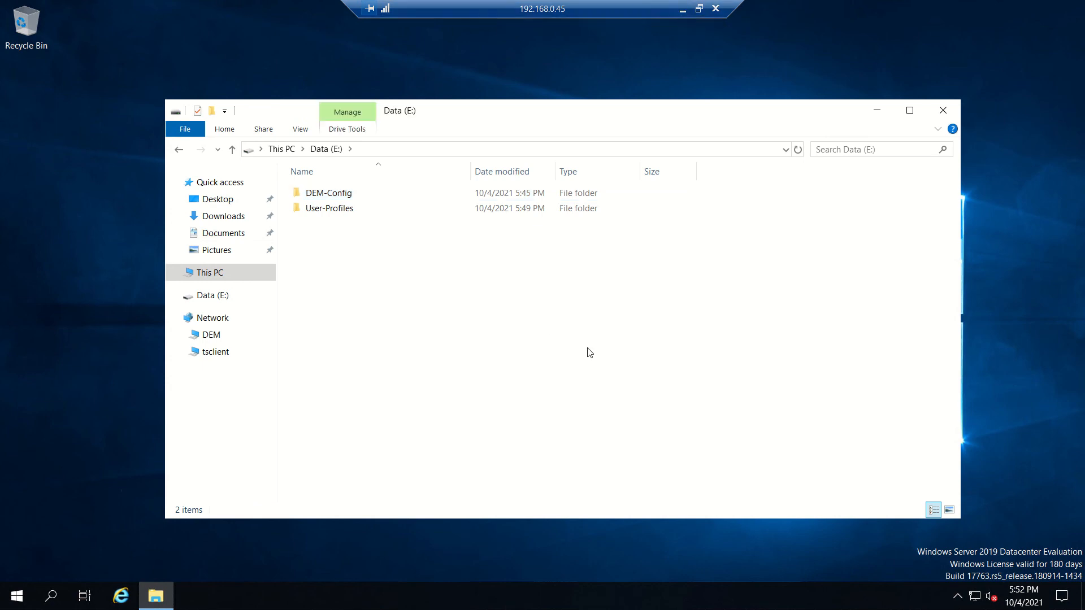
pyautogui.click(347, 196)
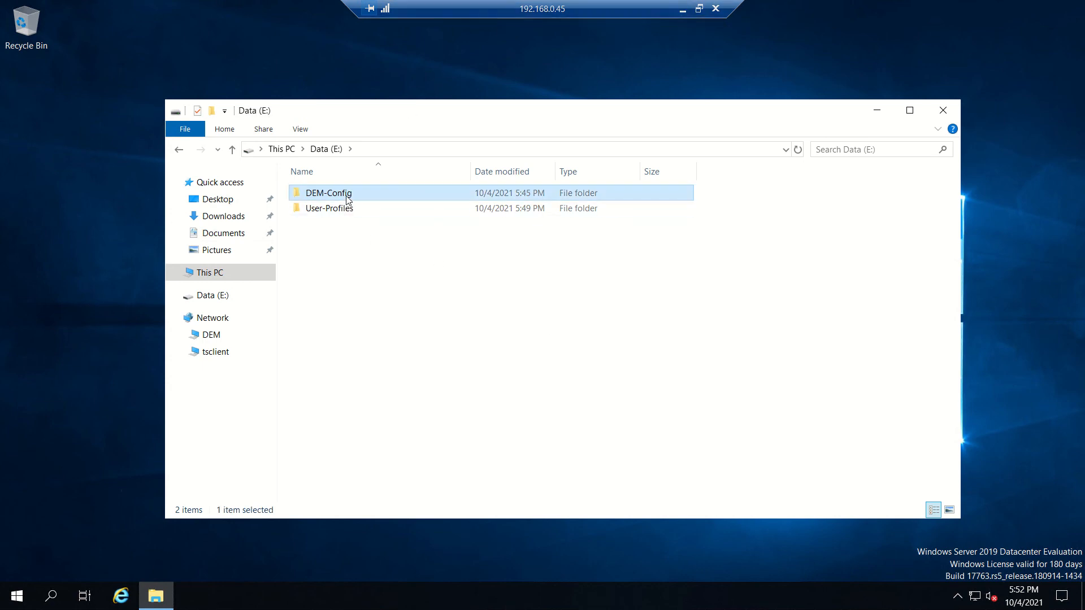
pyautogui.doubleClick(347, 196)
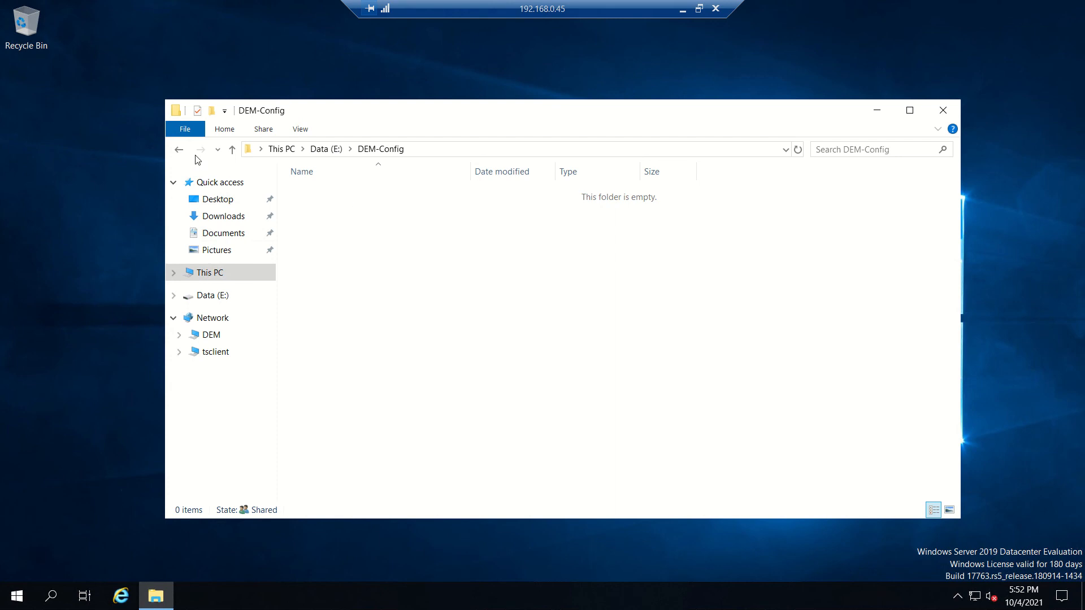
pyautogui.click(182, 153)
pyautogui.doubleClick(345, 211)
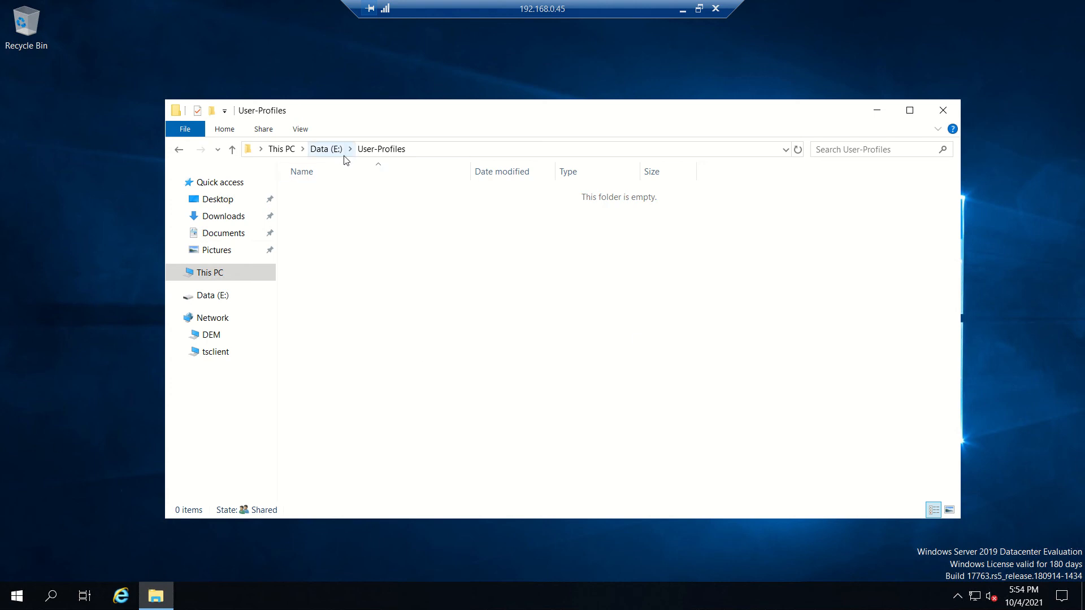
pyautogui.click(326, 149)
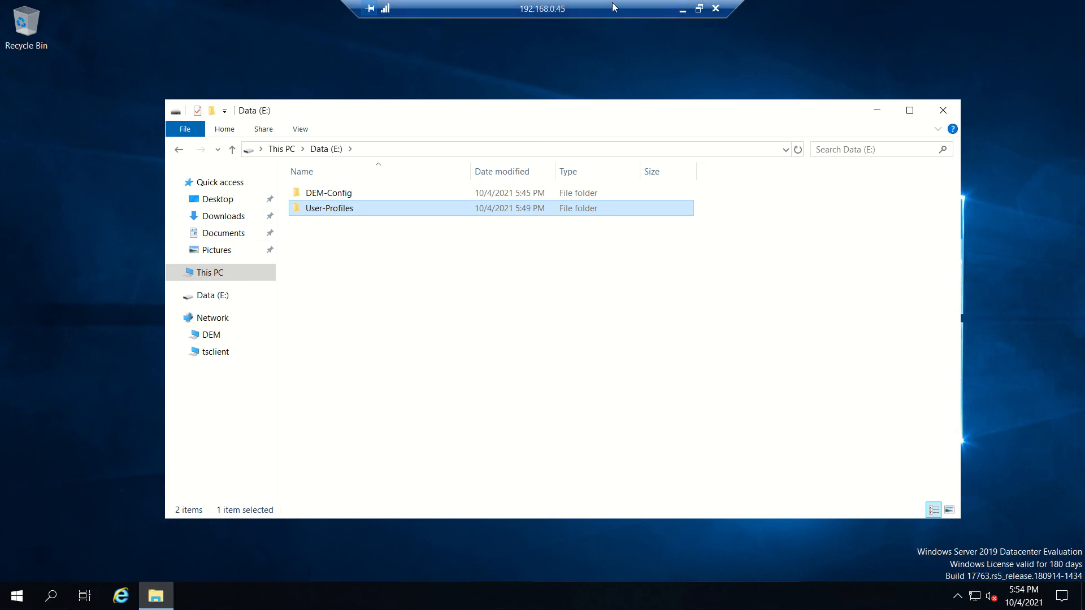
pyautogui.click(682, 9)
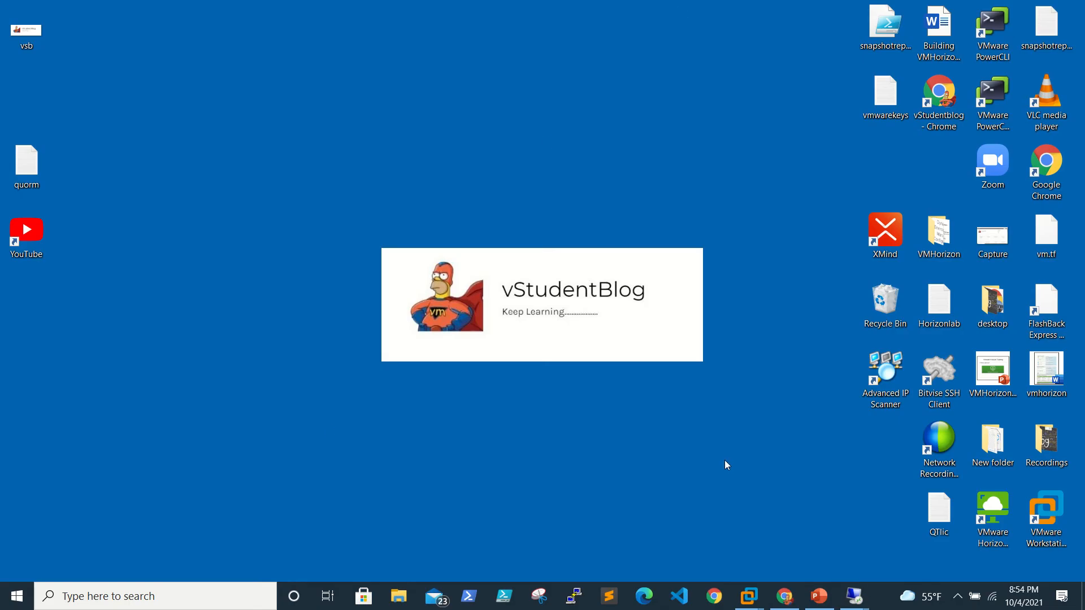